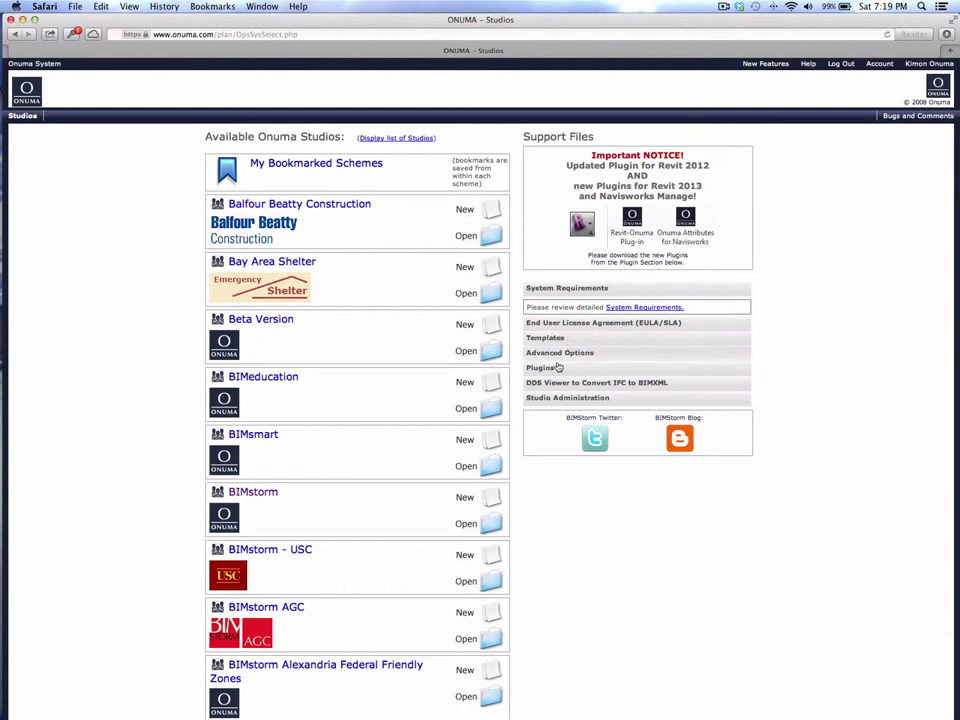
Expand Plugins under Support Files to list the SketchUp, Navisworks, Revit and ArchiCAD downloads.
{"action": "left_click", "coordinate": [552, 368]}
{"action": "scroll", "coordinate": [758, 449], "scroll_direction": "down", "scroll_amount": 5}
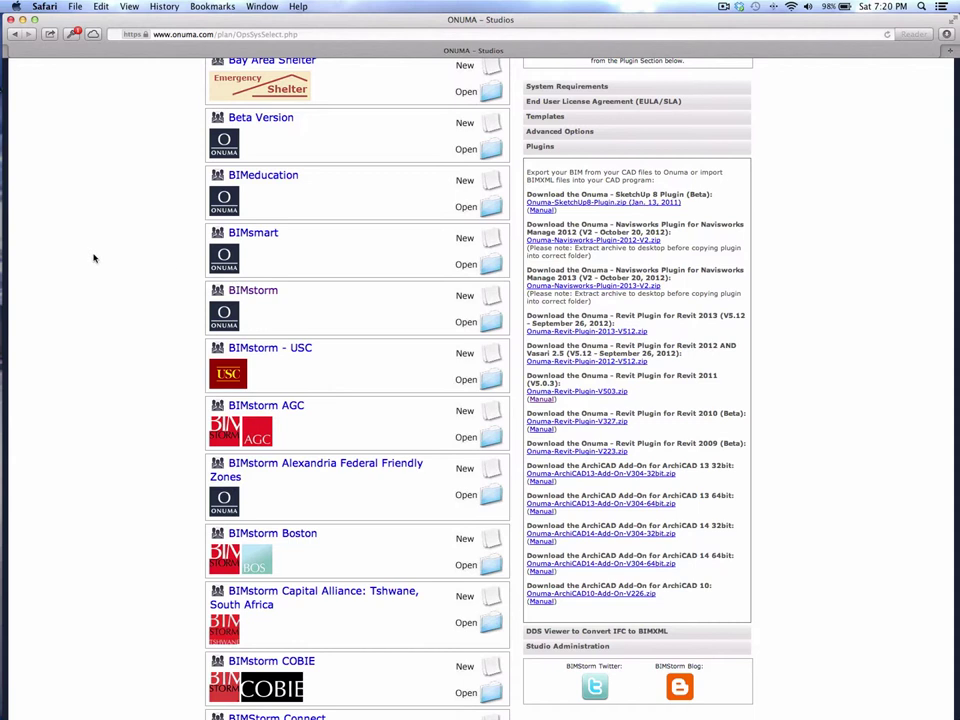
Launch SketchUp 8, start a new untitled model, and enlarge its window to full screen.
{"action": "left_click", "coordinate": [13, 247]}
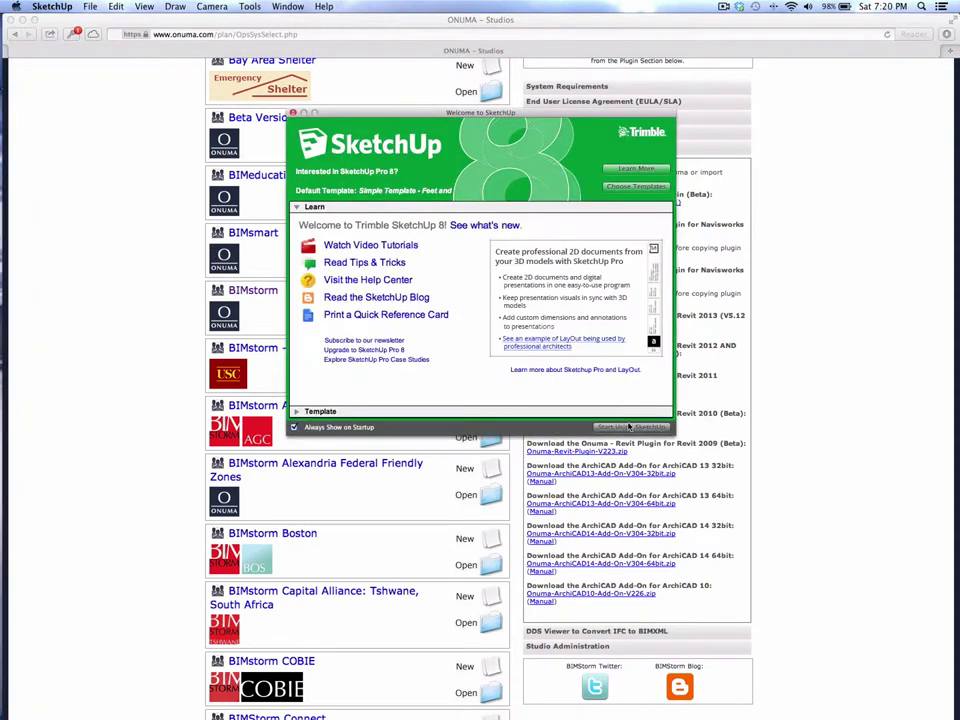
{"action": "left_click", "coordinate": [629, 426]}
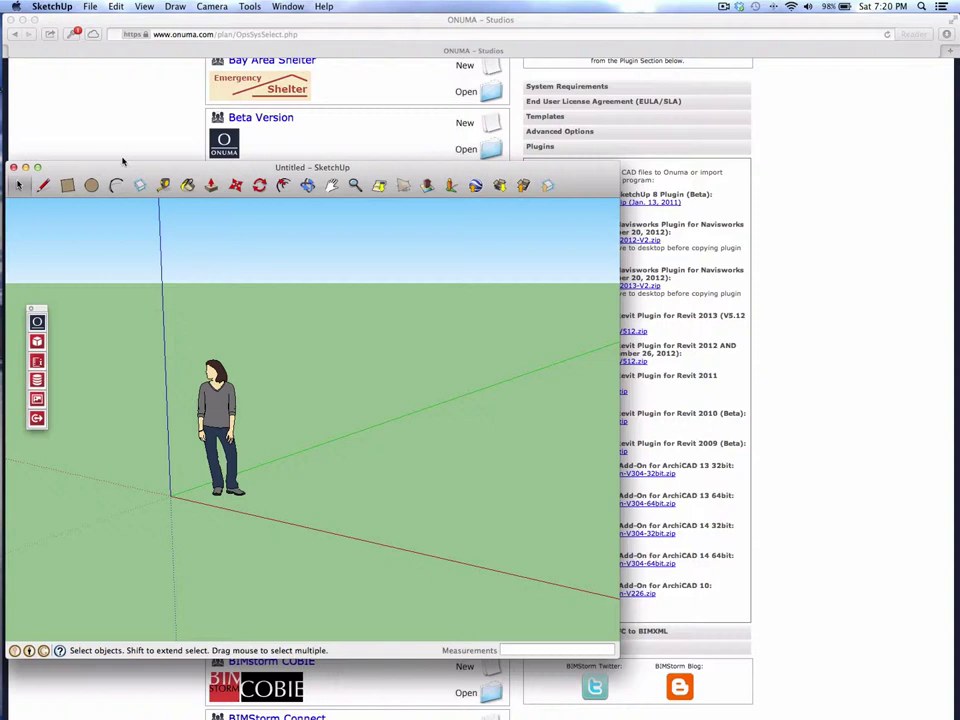
{"action": "mouse_move", "coordinate": [123, 163]}
{"action": "left_mouse_down"}
{"action": "mouse_move", "coordinate": [207, 22]}
{"action": "mouse_move", "coordinate": [120, 19]}
{"action": "left_mouse_up"}
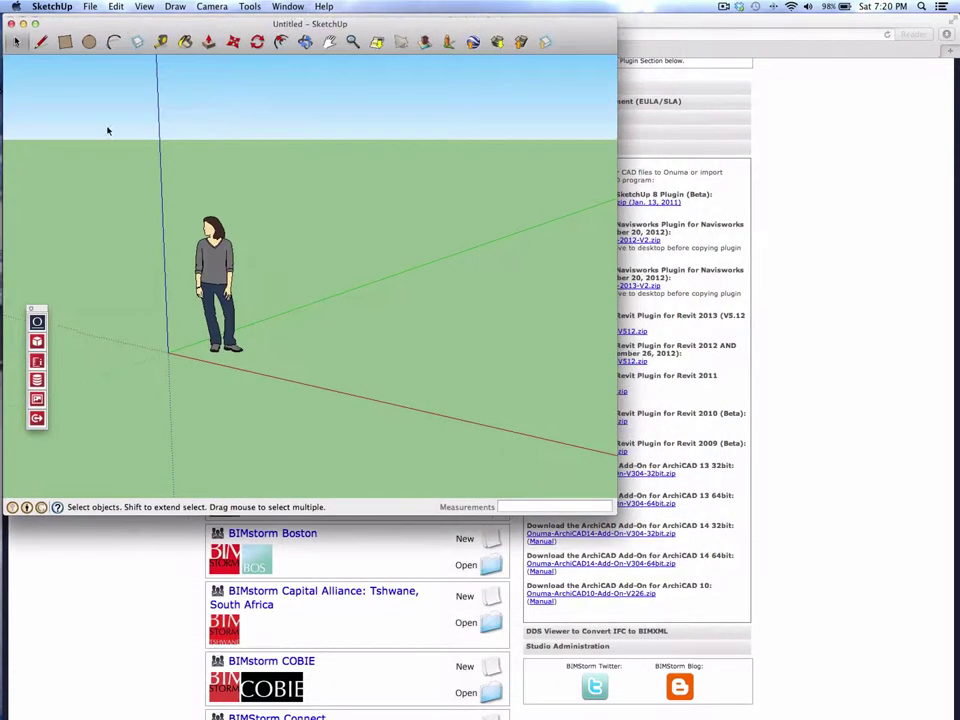
{"action": "left_click_drag", "start_coordinate": [43, 309], "coordinate": [31, 209]}
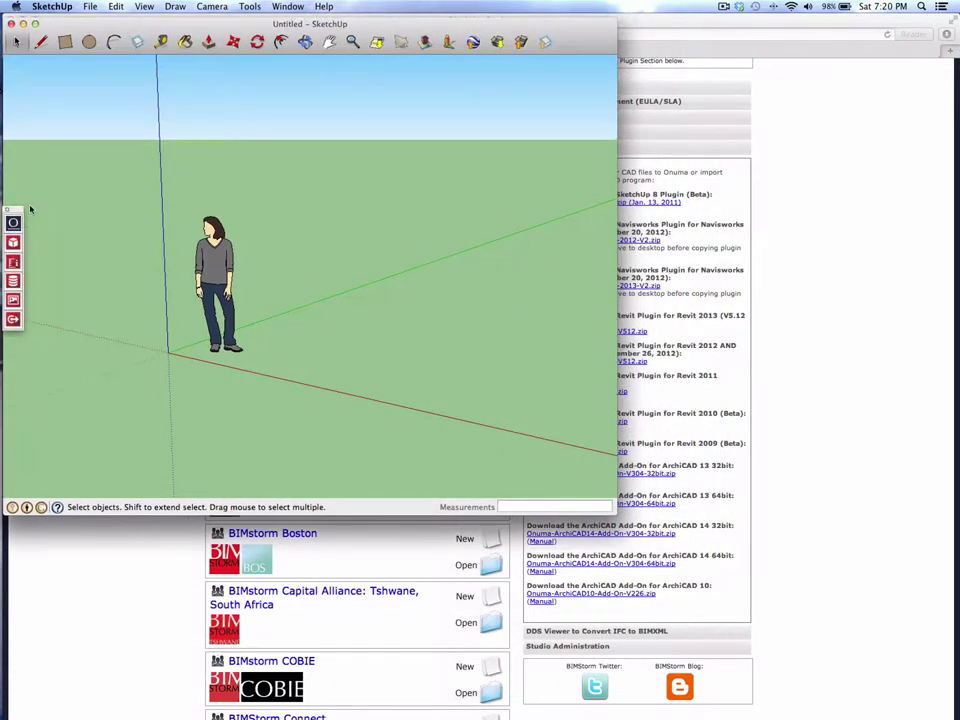
{"action": "mouse_move", "coordinate": [614, 513]}
{"action": "left_mouse_down"}
{"action": "mouse_move", "coordinate": [750, 582]}
{"action": "mouse_move", "coordinate": [915, 707]}
{"action": "mouse_move", "coordinate": [945, 716]}
{"action": "left_mouse_up"}
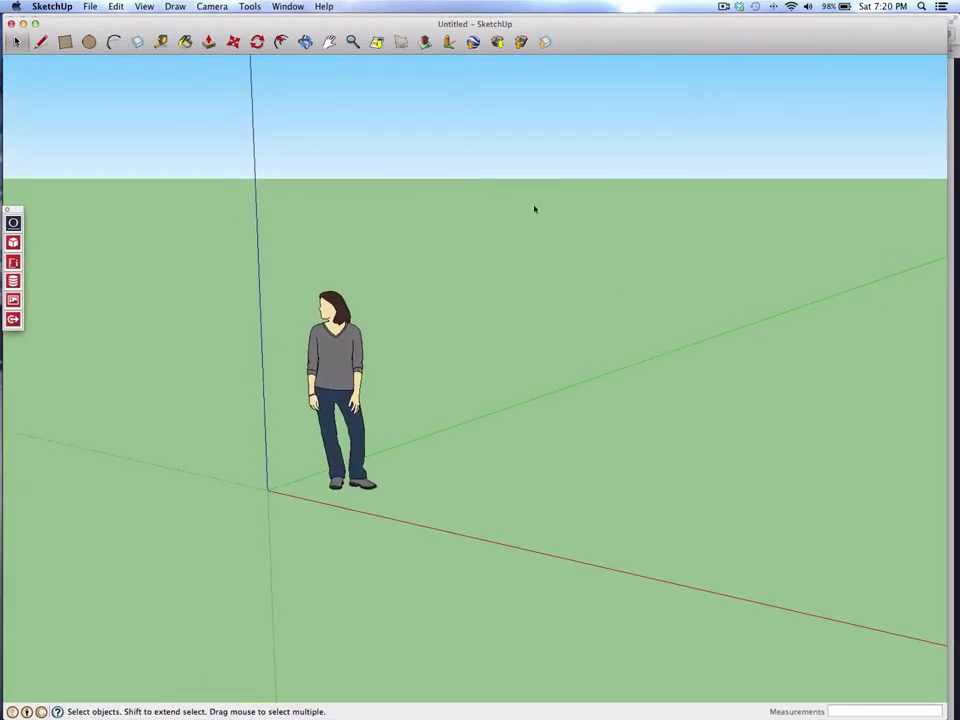
Find Oklahoma City in Add Location, frame and trim the map region, and grab it as terrain.
{"action": "left_click", "coordinate": [376, 42]}
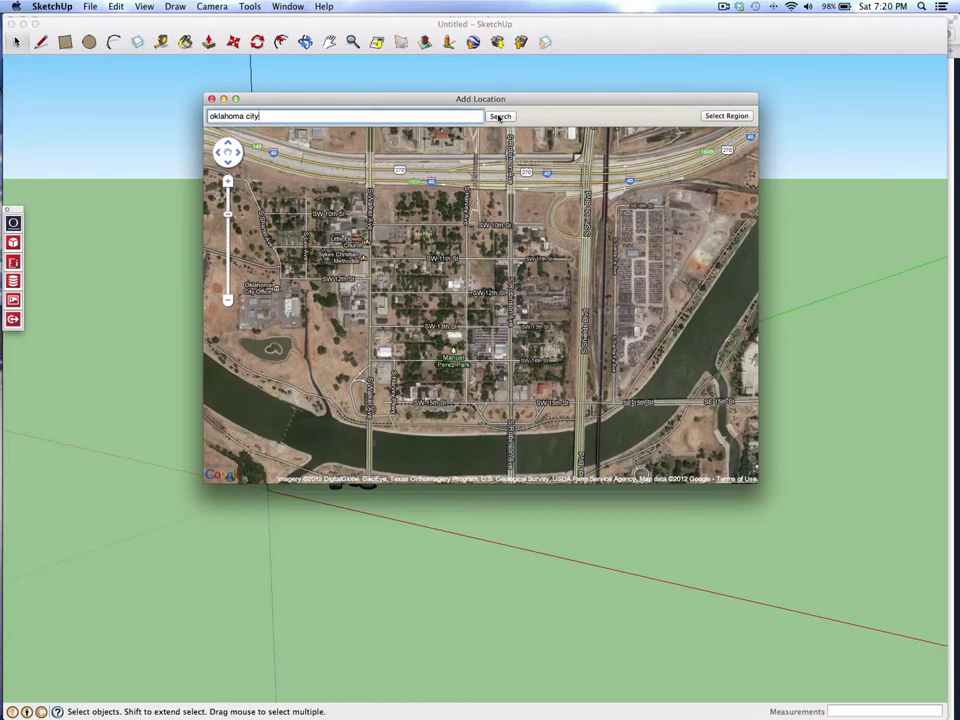
{"action": "left_click_drag", "start_coordinate": [485, 238], "coordinate": [476, 253]}
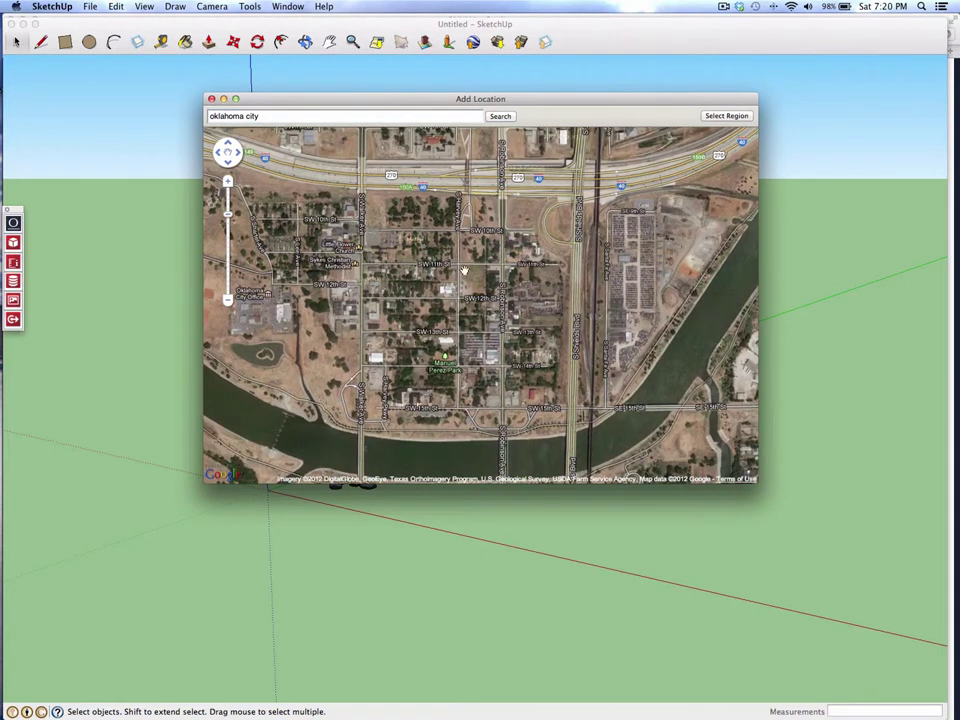
{"action": "left_click", "coordinate": [228, 297]}
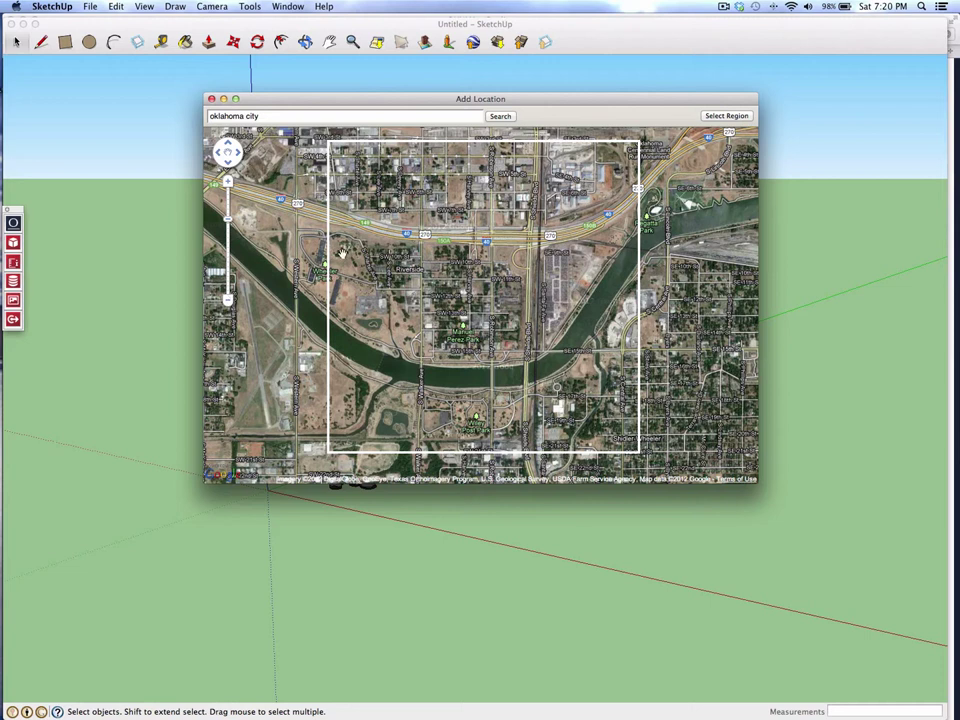
{"action": "left_click", "coordinate": [228, 184]}
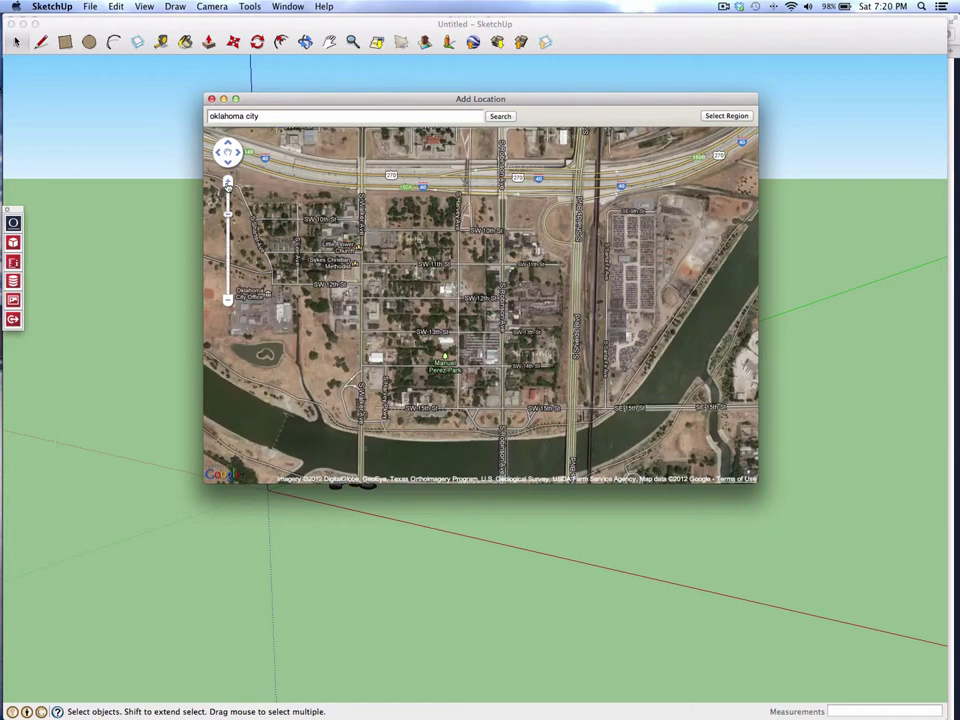
{"action": "left_click", "coordinate": [228, 184]}
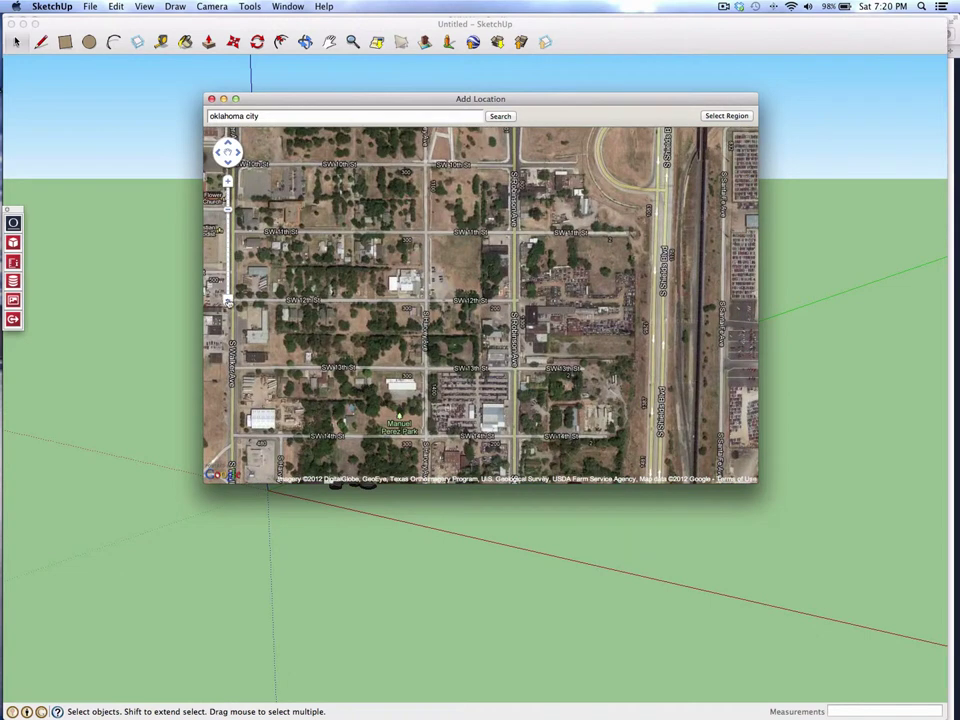
{"action": "left_click", "coordinate": [228, 299]}
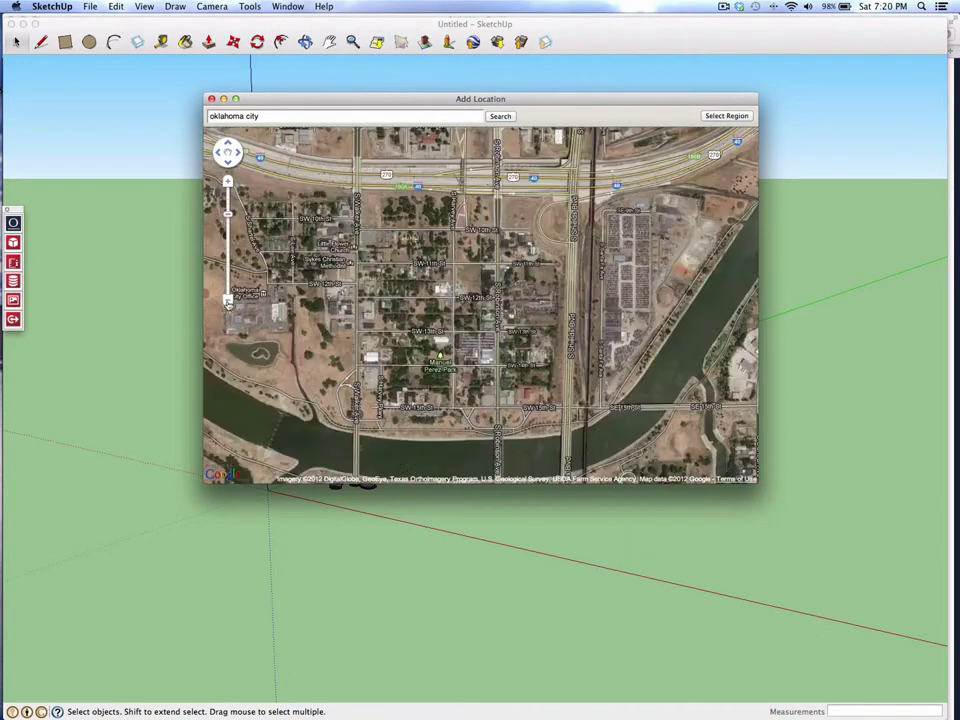
{"action": "left_click", "coordinate": [723, 118]}
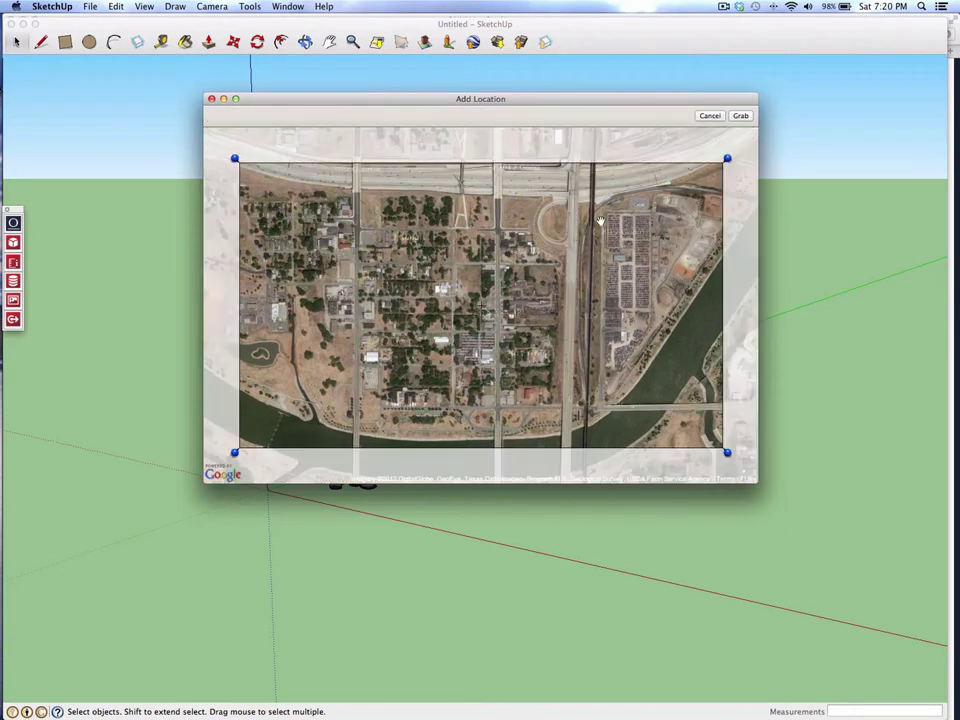
{"action": "left_click_drag", "start_coordinate": [728, 165], "coordinate": [705, 162]}
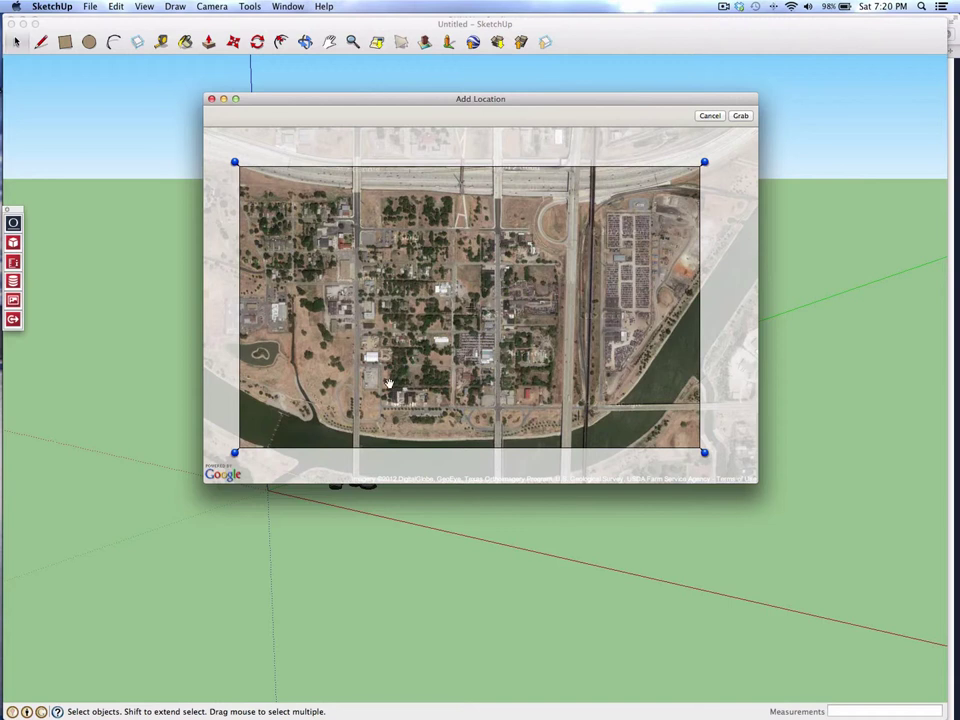
{"action": "left_click", "coordinate": [739, 116]}
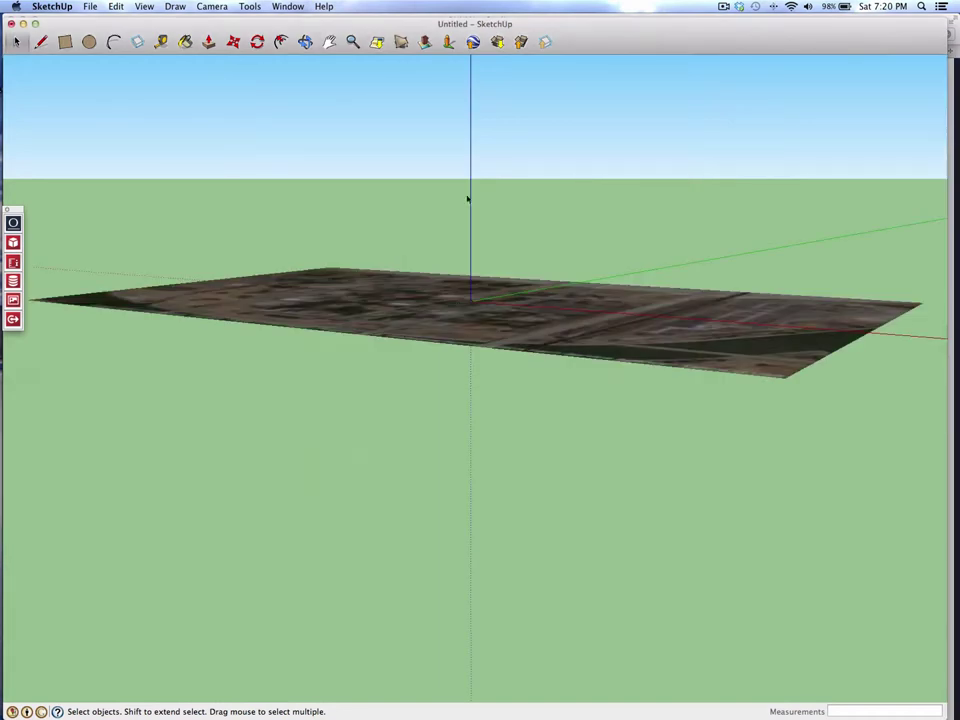
Orbit and zoom to look down closely onto the Oklahoma City satellite ground plane.
{"action": "left_click", "coordinate": [305, 41]}
{"action": "left_click_drag", "start_coordinate": [315, 70], "coordinate": [555, 450]}
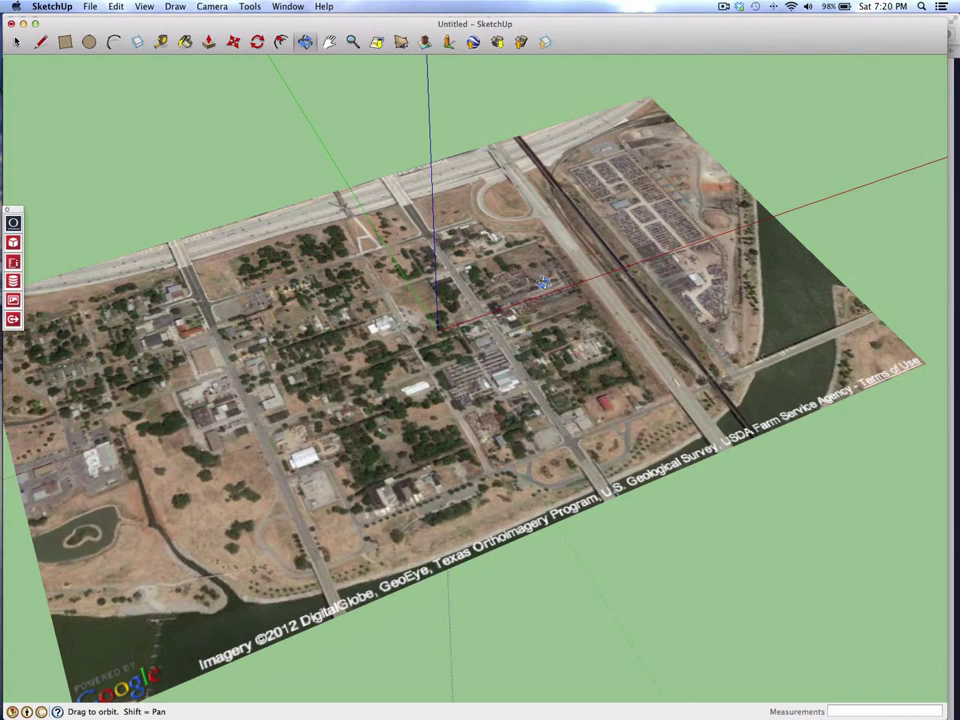
{"action": "scroll", "coordinate": [390, 278], "scroll_direction": "up", "scroll_amount": 5}
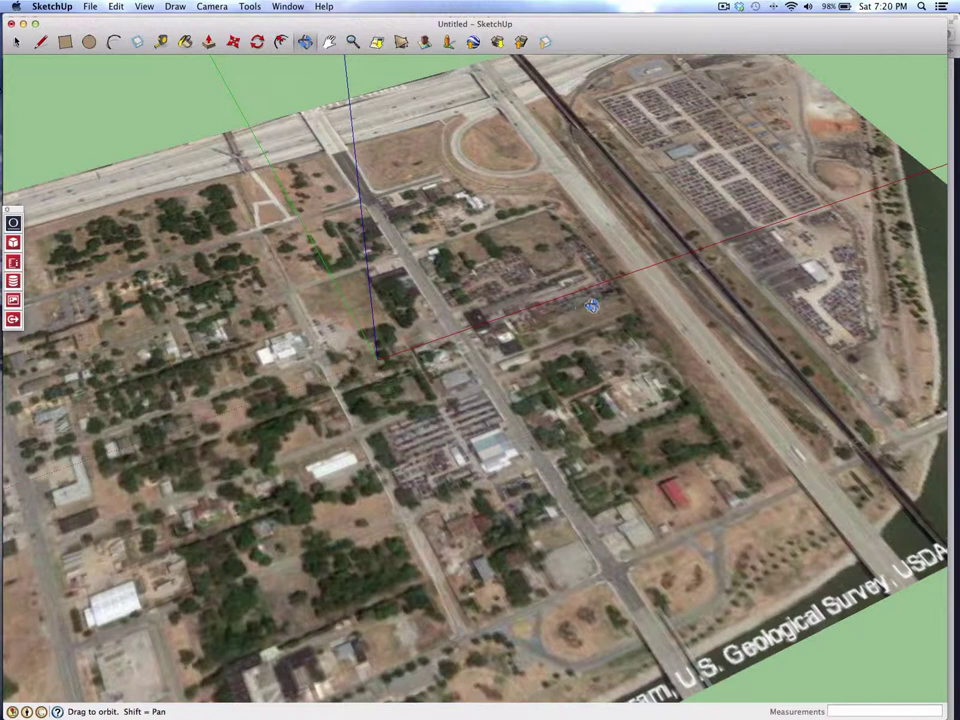
{"action": "mouse_move", "coordinate": [440, 228]}
{"action": "left_mouse_down"}
{"action": "mouse_move", "coordinate": [445, 260]}
{"action": "mouse_move", "coordinate": [438, 222]}
{"action": "left_mouse_up"}
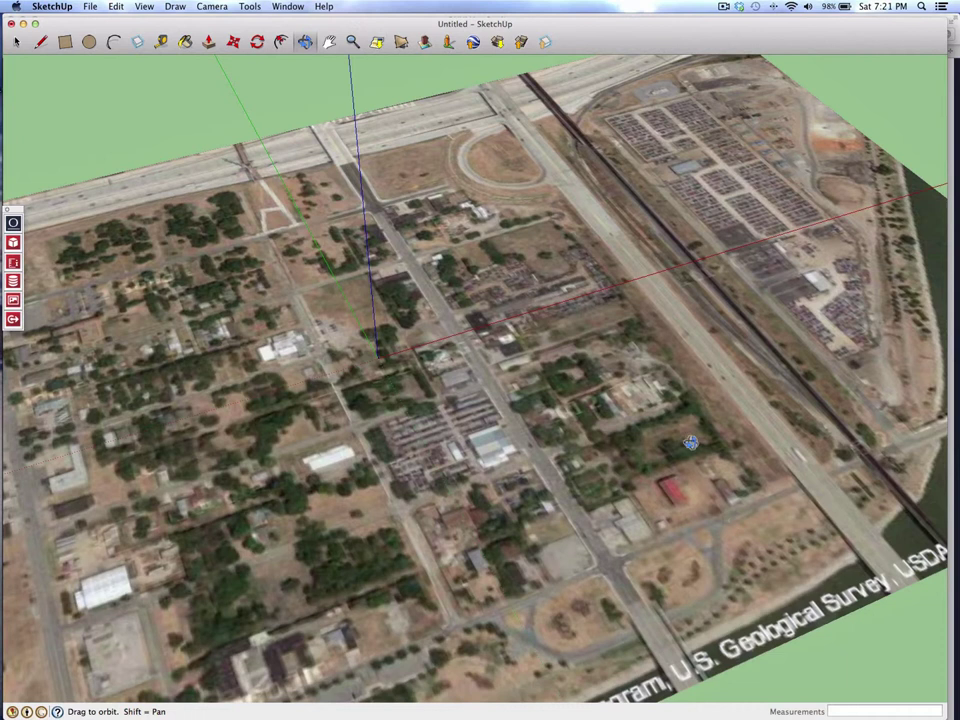
Draw a rectangular footprint beside the red-roofed building and extrude it about 52 feet tall.
{"action": "left_click", "coordinate": [64, 43]}
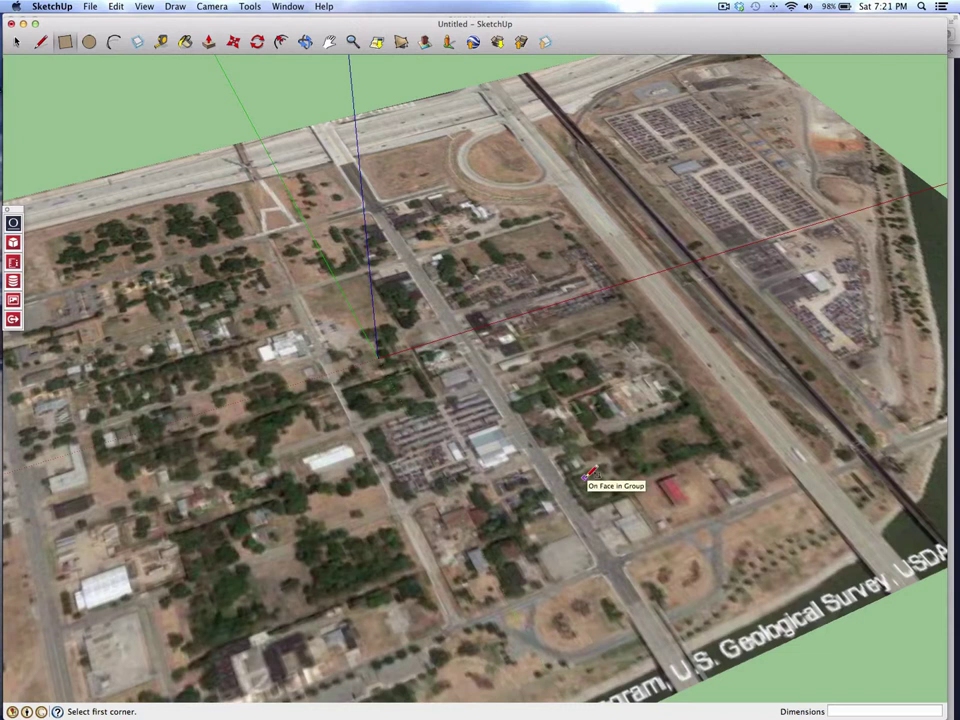
{"action": "left_click", "coordinate": [586, 486]}
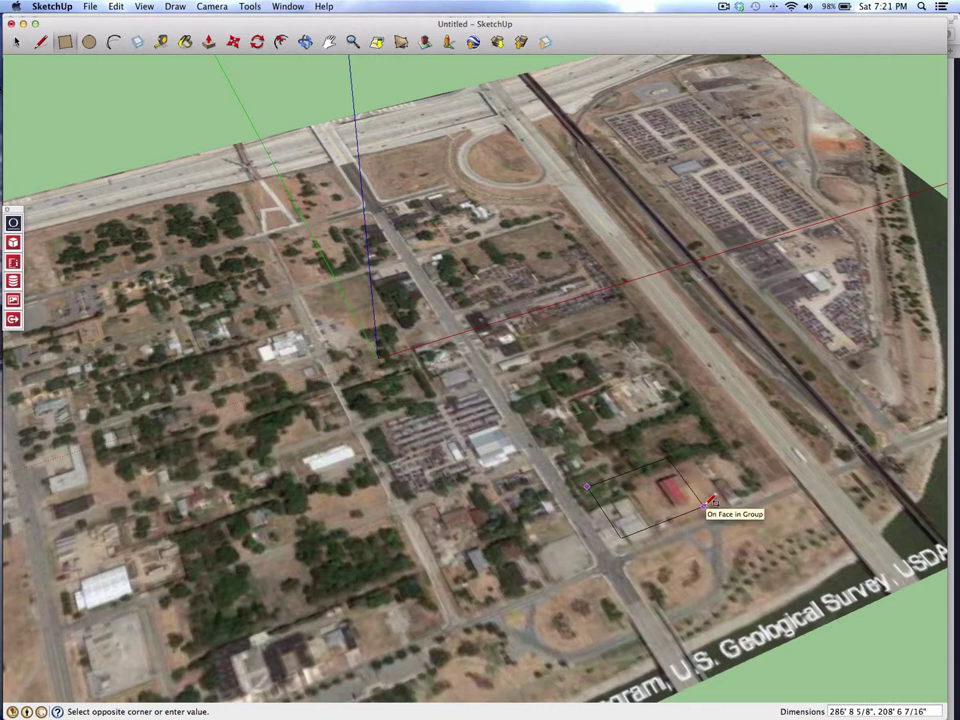
{"action": "left_click", "coordinate": [703, 506]}
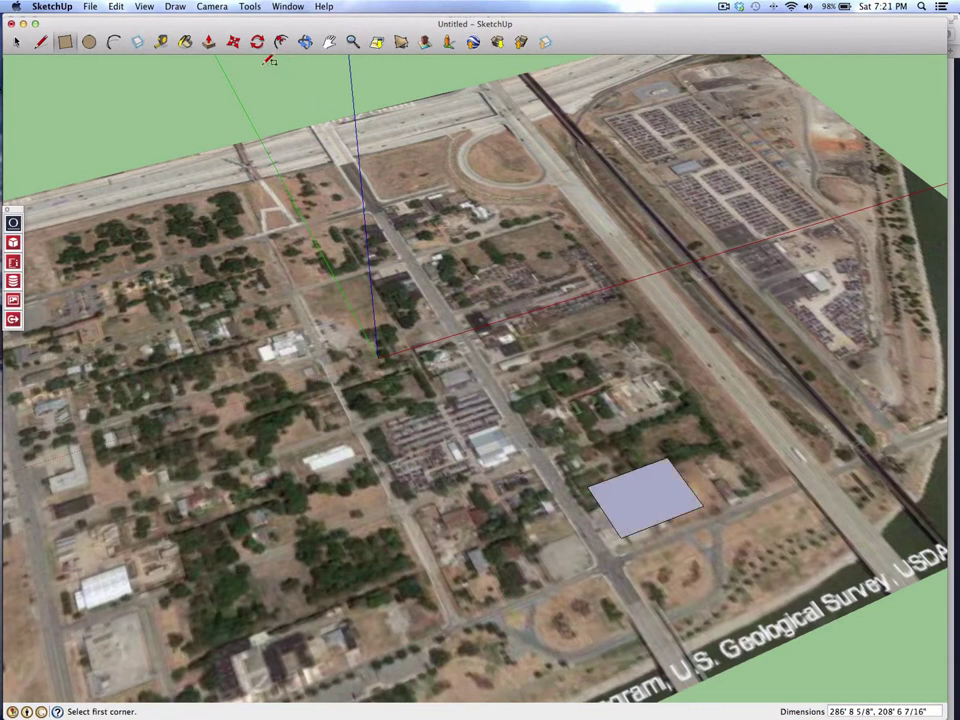
{"action": "left_click", "coordinate": [208, 41]}
{"action": "left_click_drag", "start_coordinate": [645, 490], "coordinate": [633, 477]}
{"action": "scroll", "coordinate": [681, 508], "scroll_direction": "up", "scroll_amount": 6}
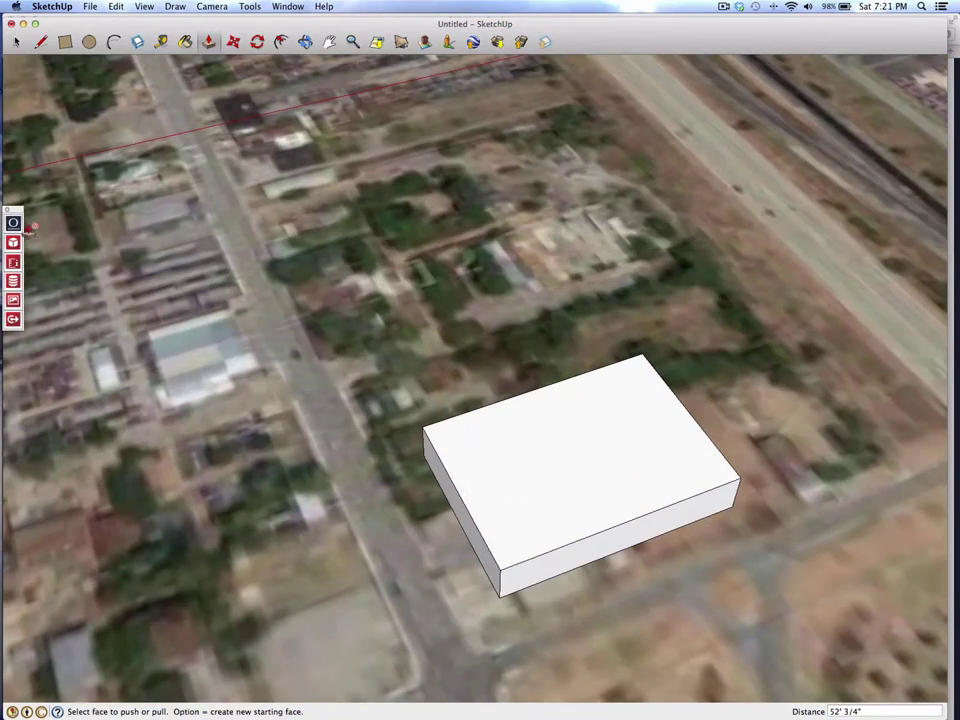
Draw an inner rectangle on the box top and push it up into a taller block.
{"action": "left_click", "coordinate": [65, 41]}
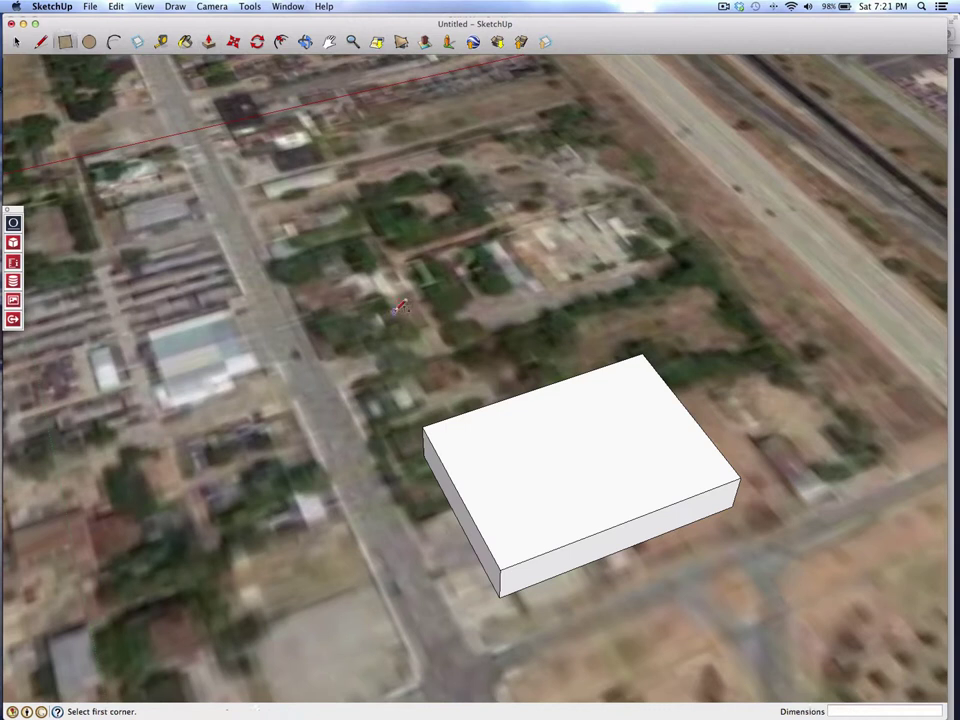
{"action": "left_click", "coordinate": [470, 436]}
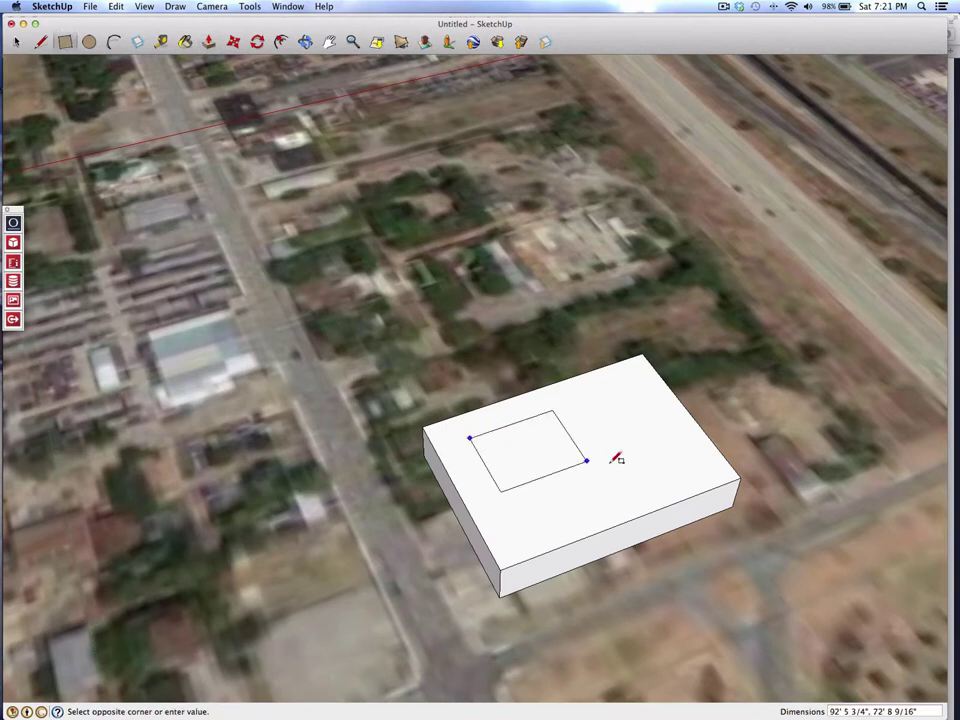
{"action": "left_click", "coordinate": [697, 464]}
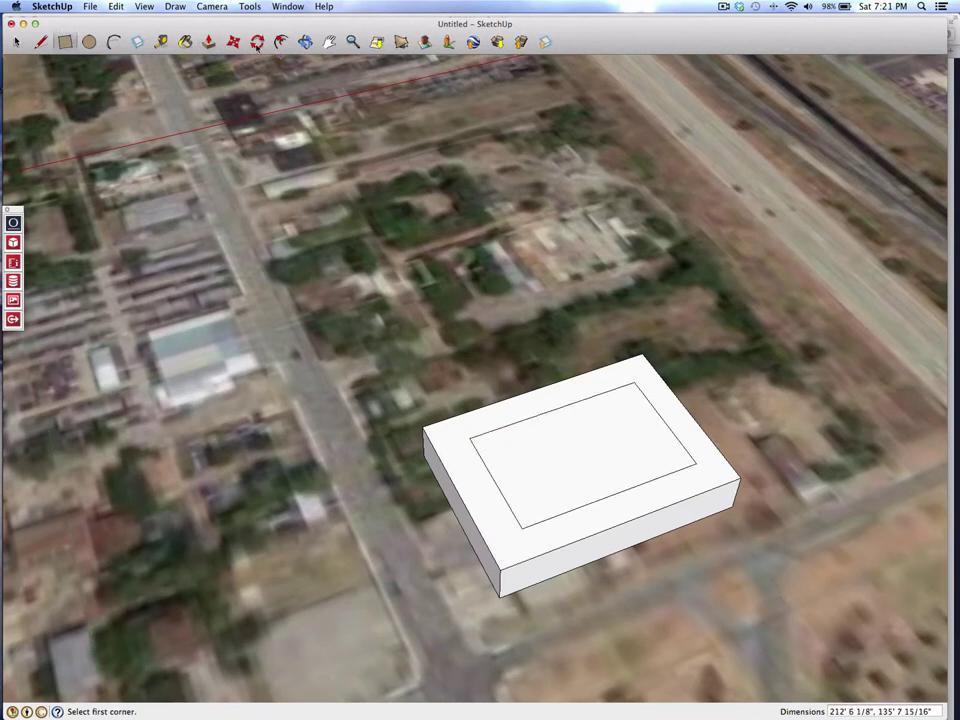
{"action": "left_click", "coordinate": [209, 41]}
{"action": "left_click_drag", "start_coordinate": [581, 437], "coordinate": [584, 386]}
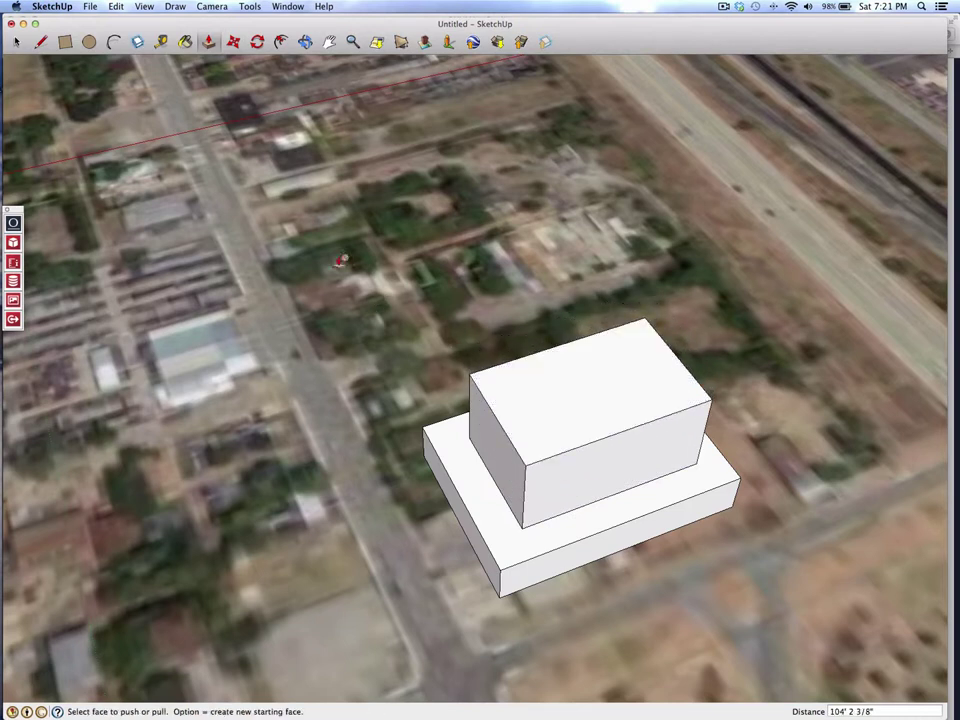
Draw an inset rectangle on that block's top and pull it up into a tall narrow tier.
{"action": "key", "text": "r"}
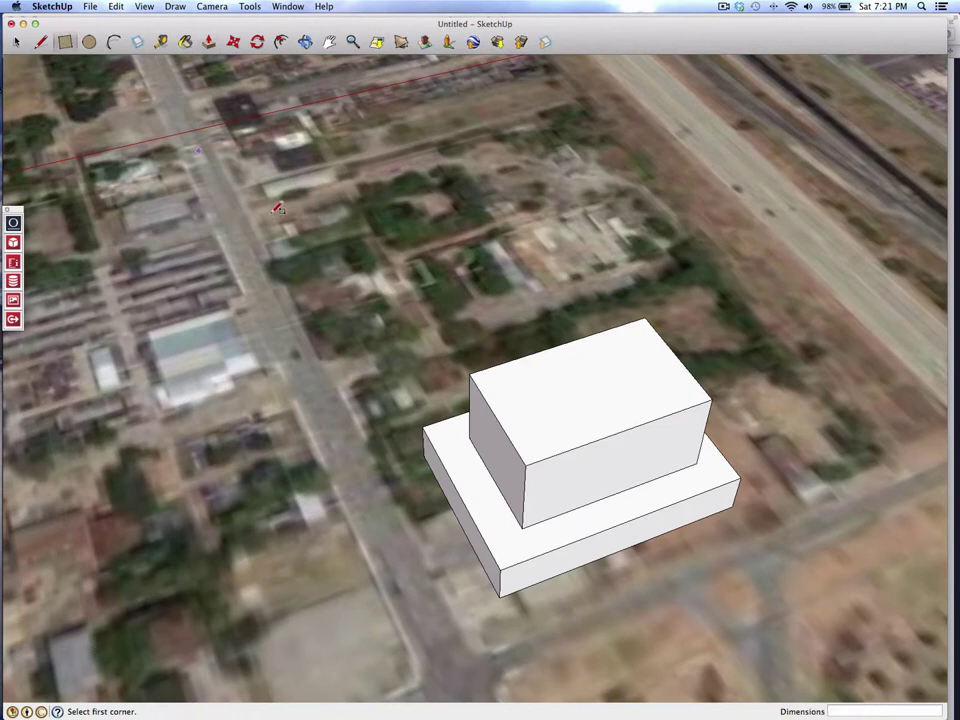
{"action": "left_click", "coordinate": [516, 373]}
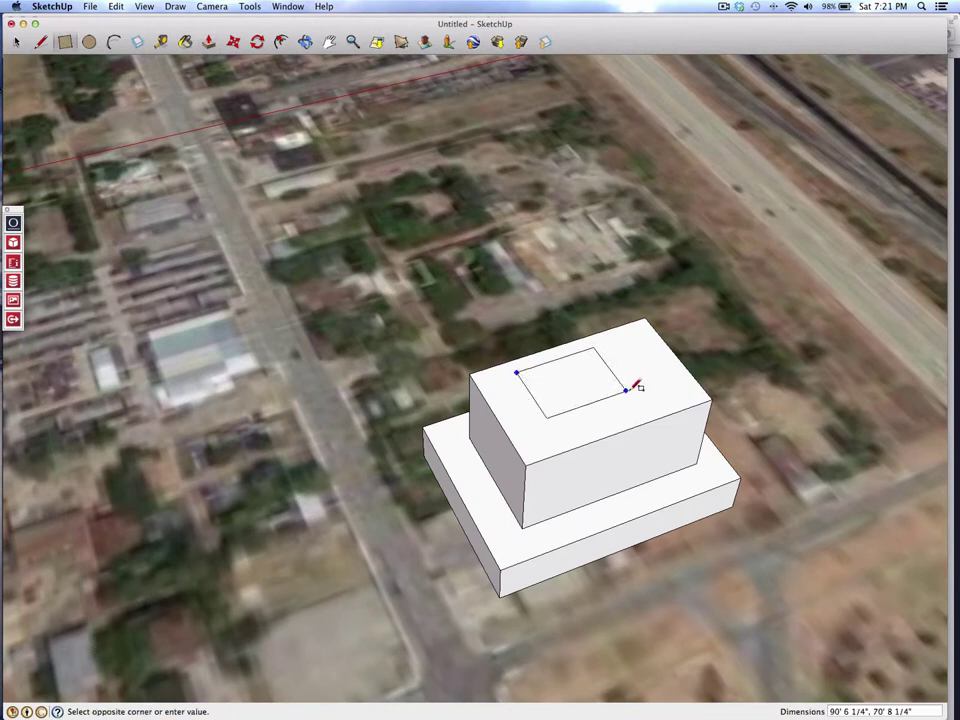
{"action": "left_click", "coordinate": [673, 391]}
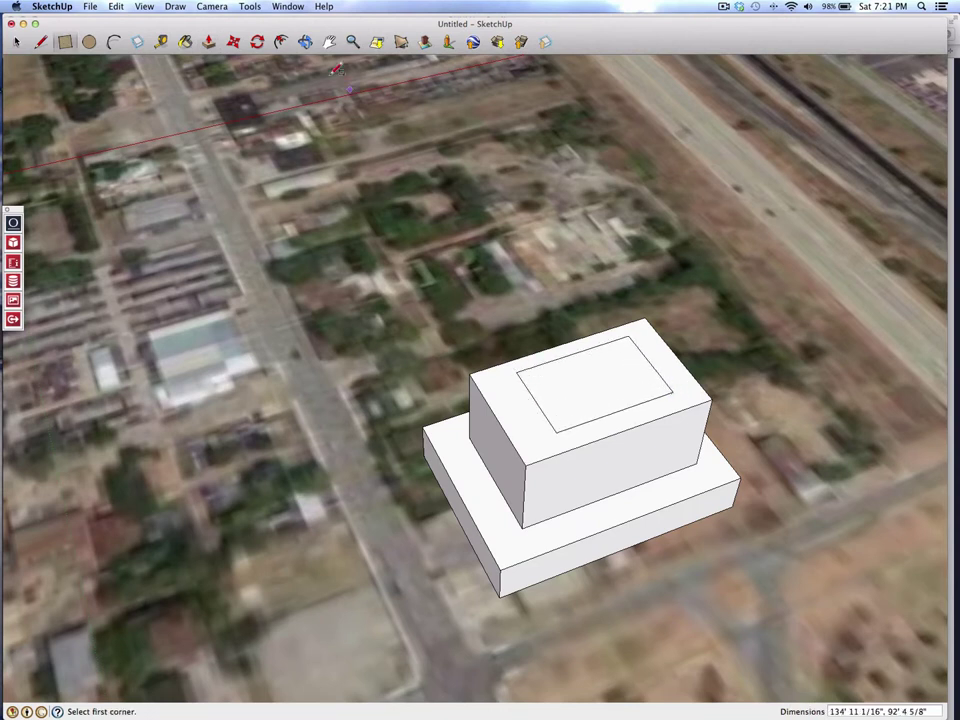
{"action": "key", "text": "p"}
{"action": "left_click_drag", "start_coordinate": [600, 375], "coordinate": [597, 261]}
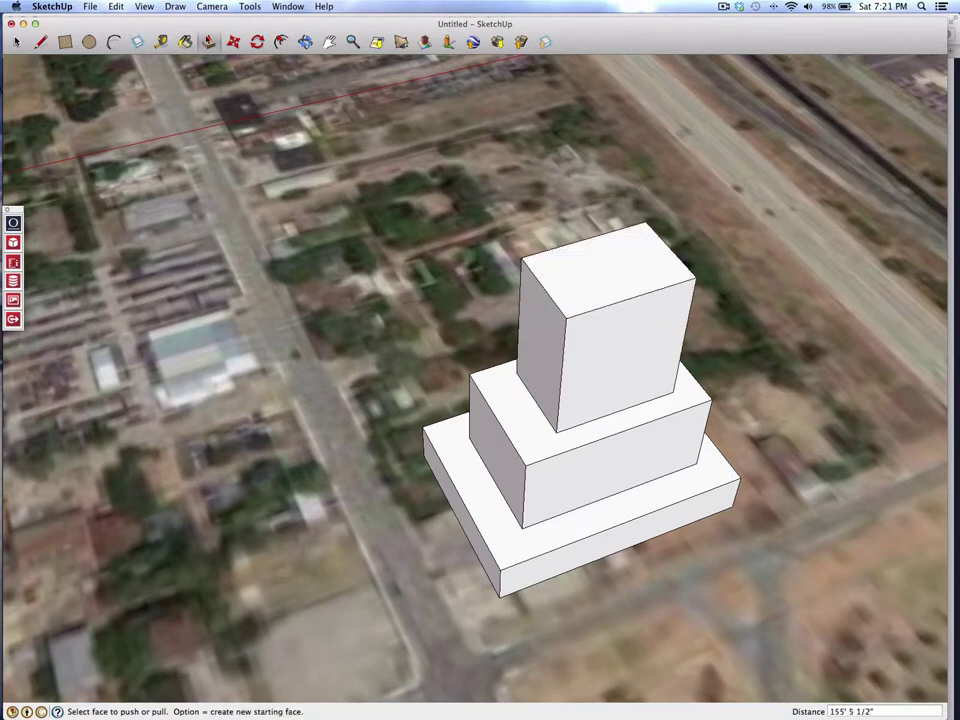
Split the tall block's top face with a line and raise its back half higher.
{"action": "left_click", "coordinate": [257, 42]}
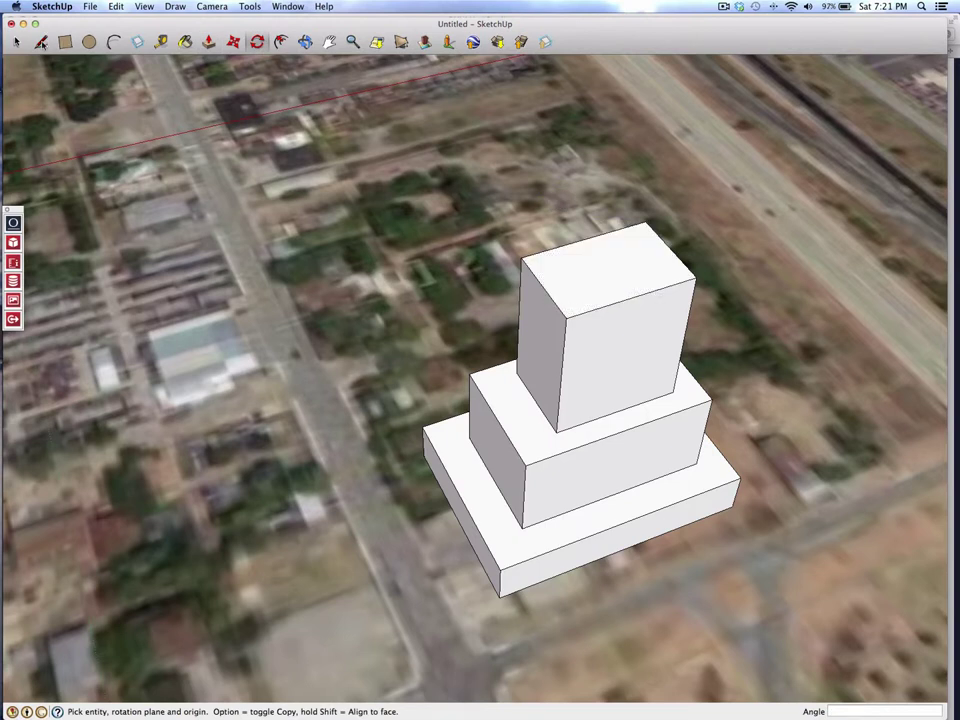
{"action": "left_click", "coordinate": [40, 42]}
{"action": "left_click", "coordinate": [562, 246]}
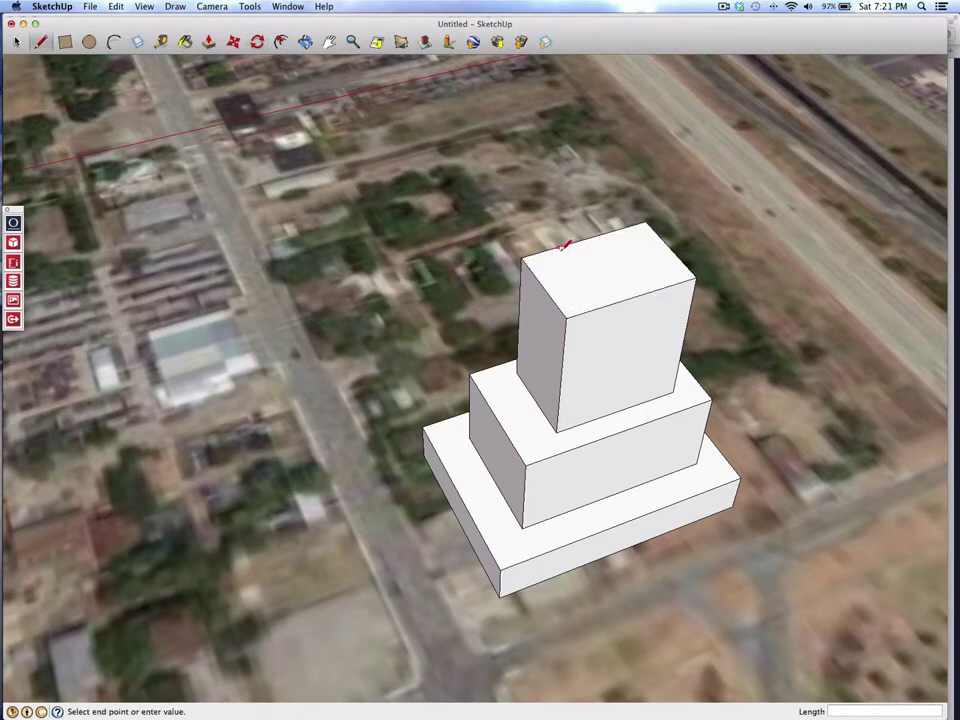
{"action": "left_click", "coordinate": [602, 300]}
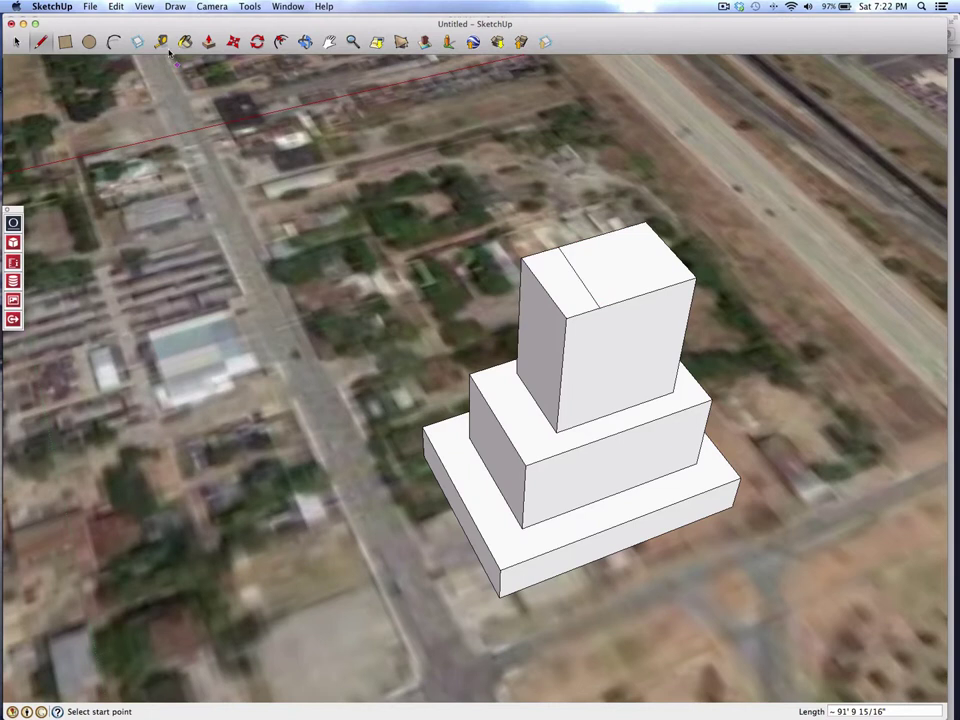
{"action": "left_click", "coordinate": [209, 42]}
{"action": "left_click_drag", "start_coordinate": [574, 253], "coordinate": [600, 167]}
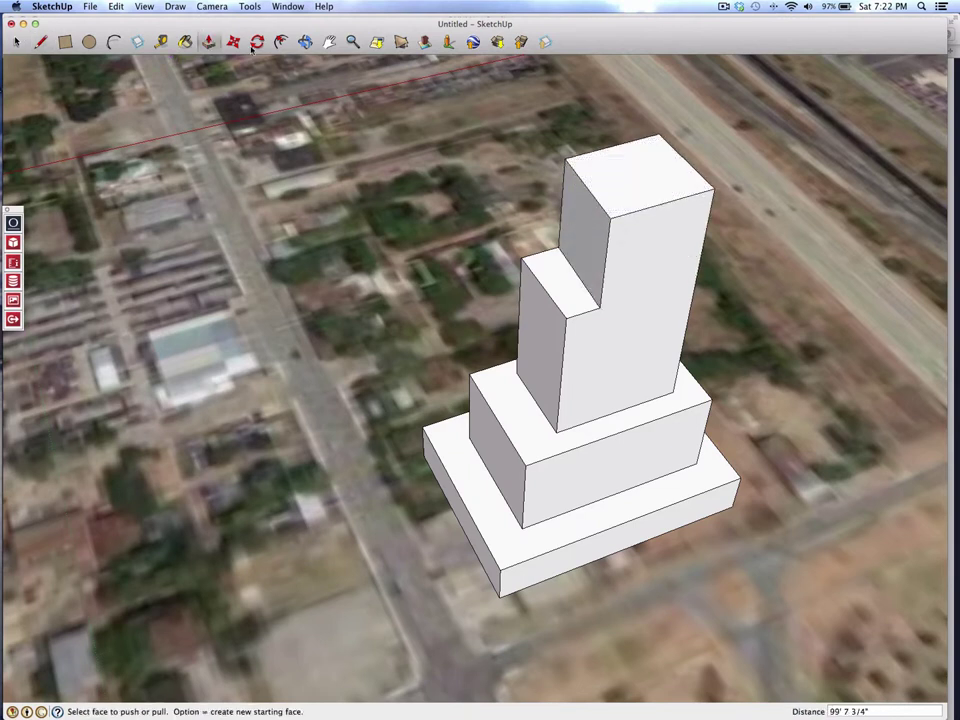
Rotate the top face about its centre roughly 21° to twist the upper section.
{"action": "key", "text": "q"}
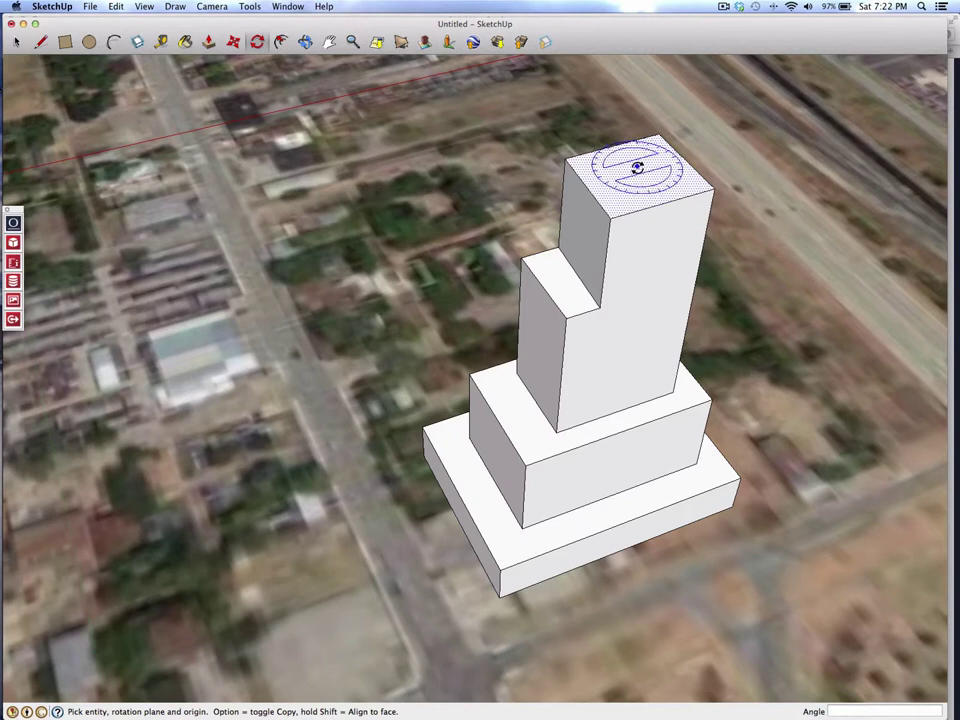
{"action": "left_click", "coordinate": [637, 166]}
{"action": "left_click", "coordinate": [710, 188]}
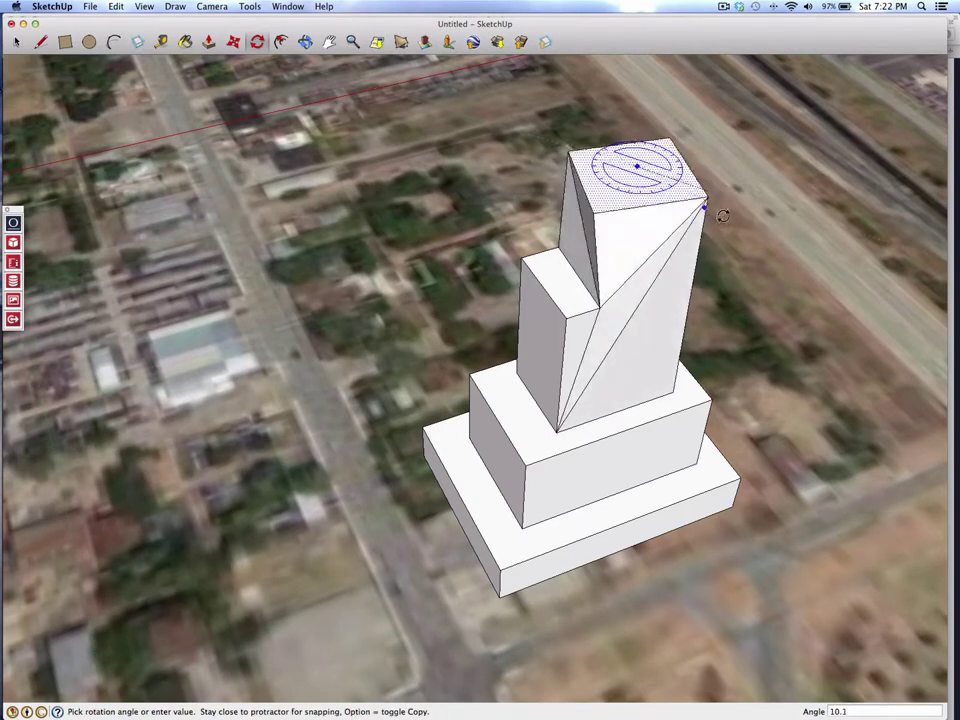
{"action": "left_click", "coordinate": [712, 216]}
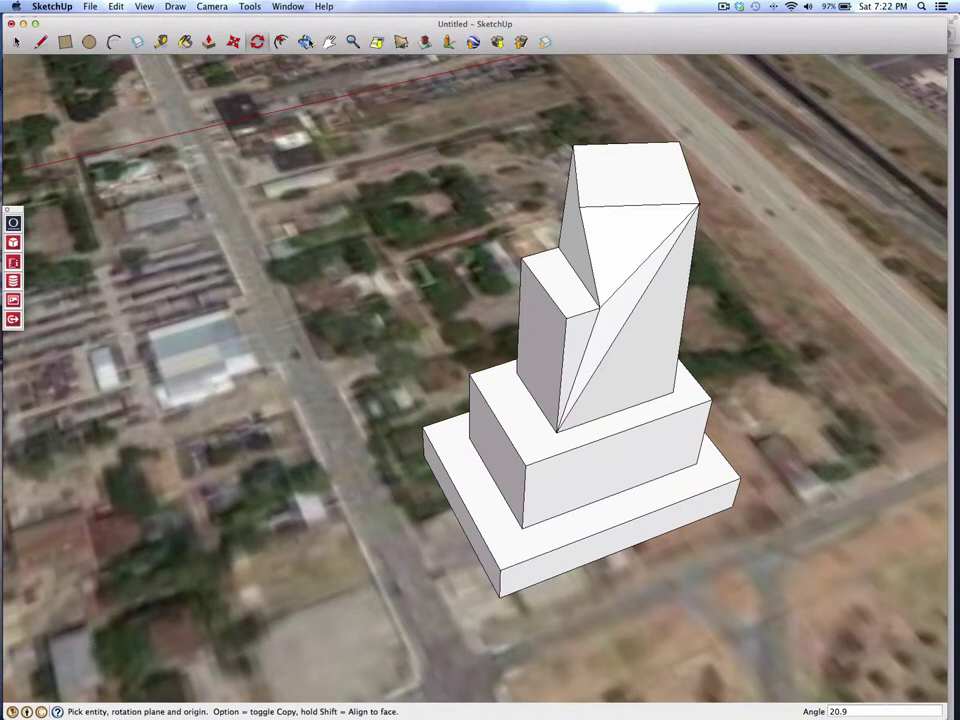
{"action": "left_click", "coordinate": [305, 41]}
{"action": "left_click_drag", "start_coordinate": [618, 167], "coordinate": [767, 435]}
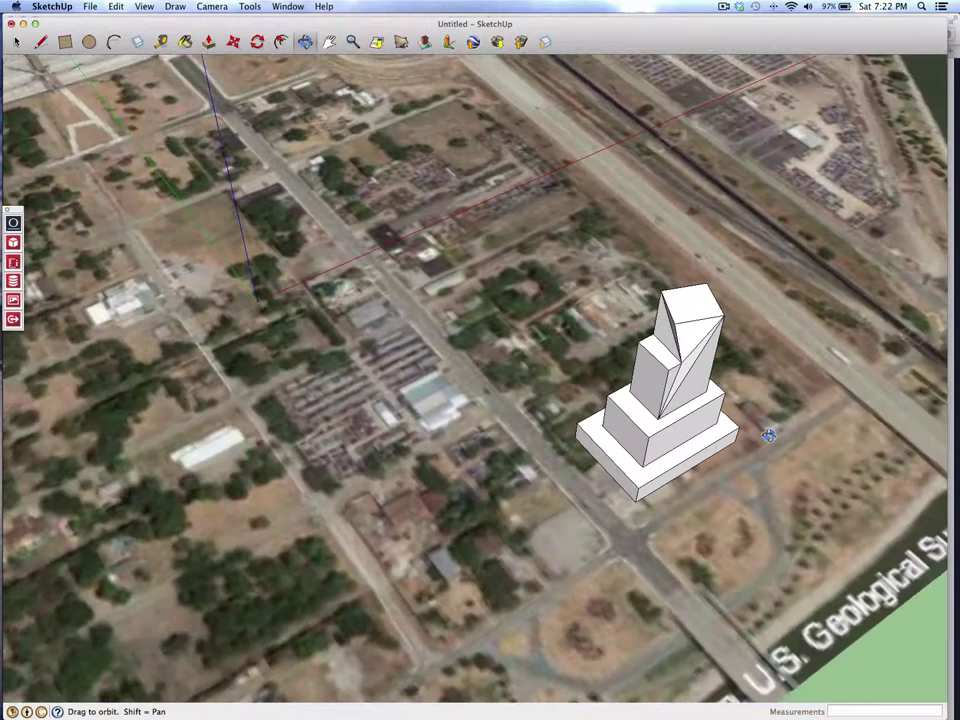
Zoom in on the tower and move the Onuma floor tools palette onto the canvas.
{"action": "scroll", "coordinate": [767, 437], "scroll_direction": "up", "scroll_amount": 3}
{"action": "scroll", "coordinate": [767, 437], "scroll_direction": "down", "scroll_amount": 2}
{"action": "scroll", "coordinate": [767, 435], "scroll_direction": "up", "scroll_amount": 4}
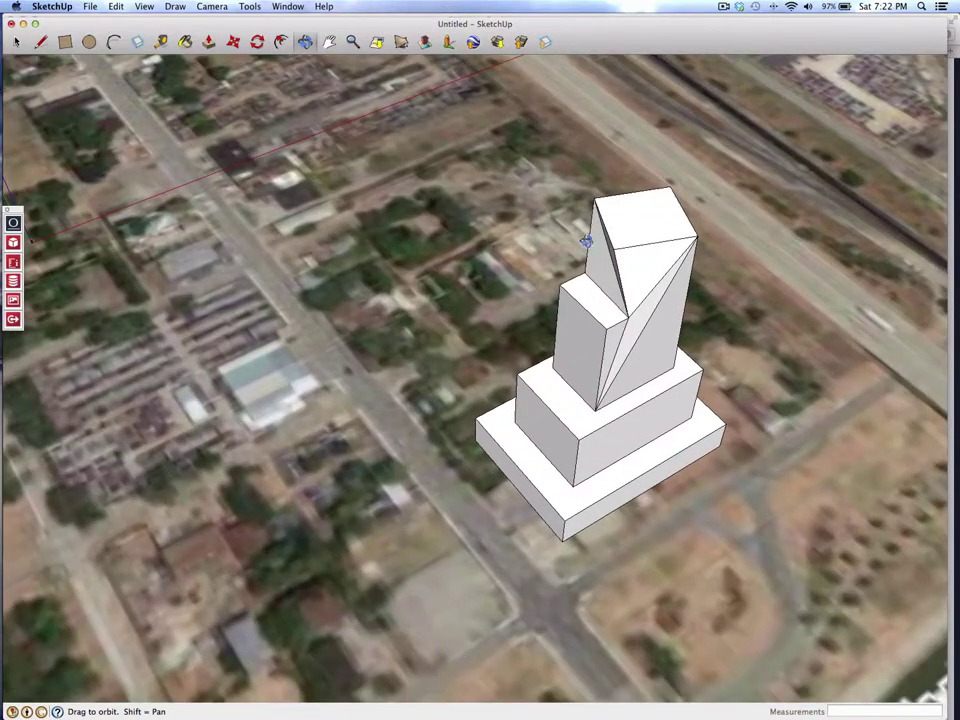
{"action": "scroll", "coordinate": [739, 343], "scroll_direction": "up", "scroll_amount": 2}
{"action": "scroll", "coordinate": [658, 326], "scroll_direction": "up", "scroll_amount": 2}
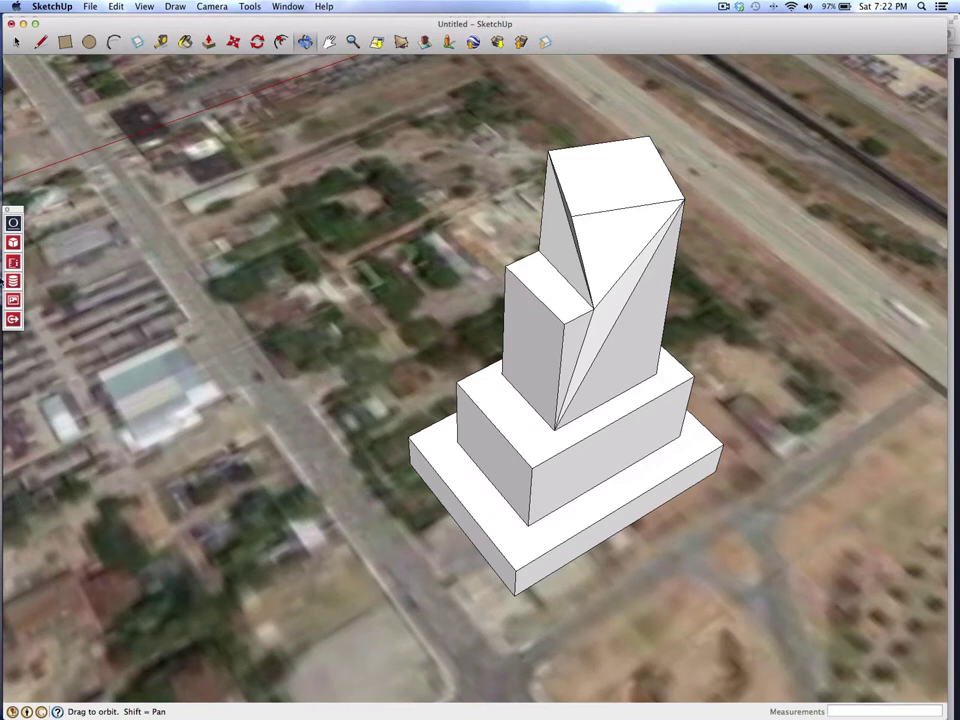
{"action": "mouse_move", "coordinate": [17, 226]}
{"action": "left_click_drag", "start_coordinate": [22, 209], "coordinate": [128, 181]}
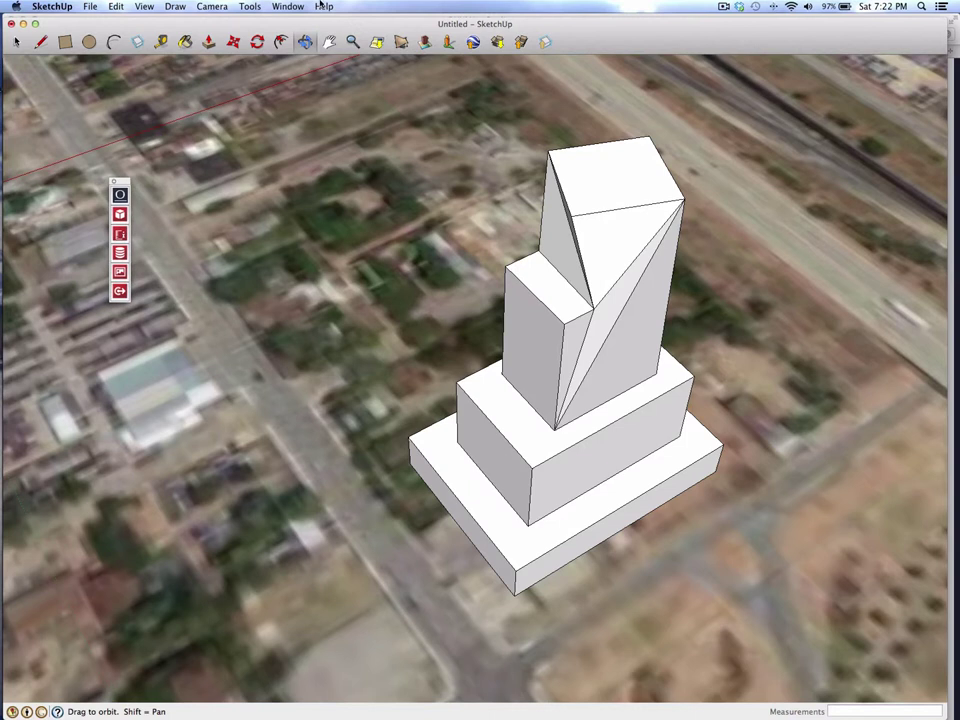
Select the entire twisted tower massing with a selection box.
{"action": "left_click", "coordinate": [250, 7]}
{"action": "left_click", "coordinate": [192, 8]}
{"action": "key", "text": "space"}
{"action": "left_click_drag", "start_coordinate": [286, 92], "coordinate": [810, 612]}
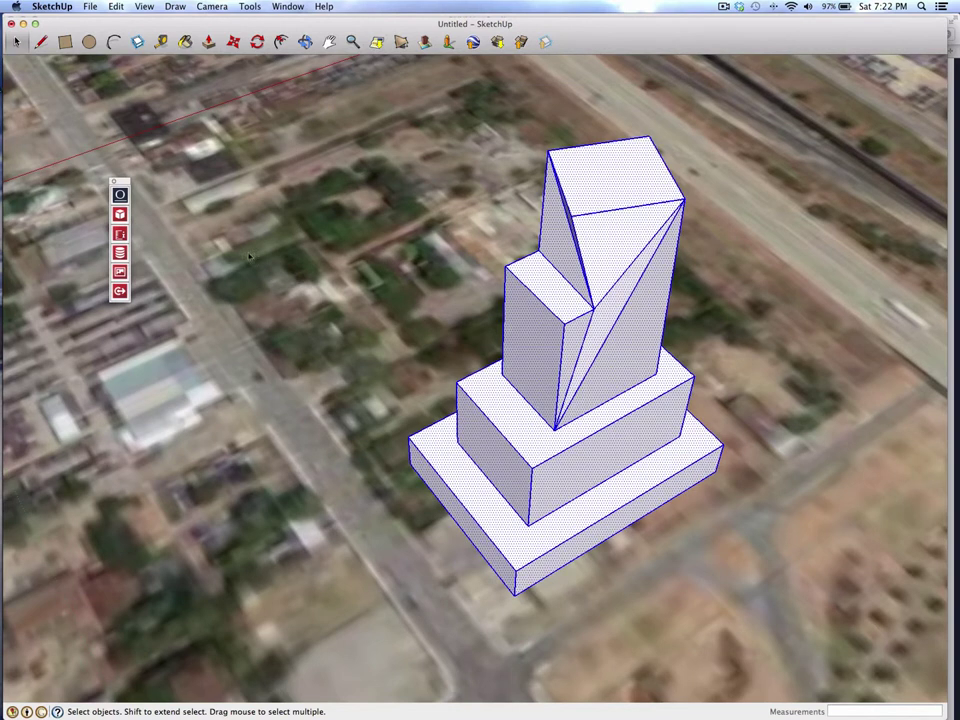
Create stacked floors from the connected volumes, test a move and cancel it, then reselect the building.
{"action": "left_click", "coordinate": [120, 253]}
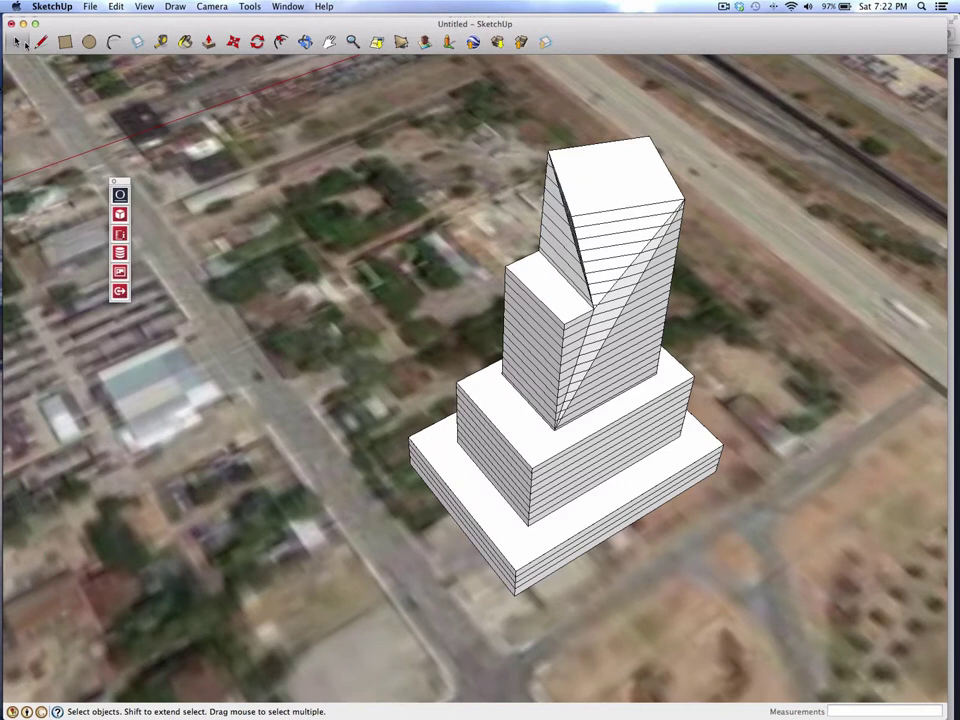
{"action": "left_click", "coordinate": [587, 224]}
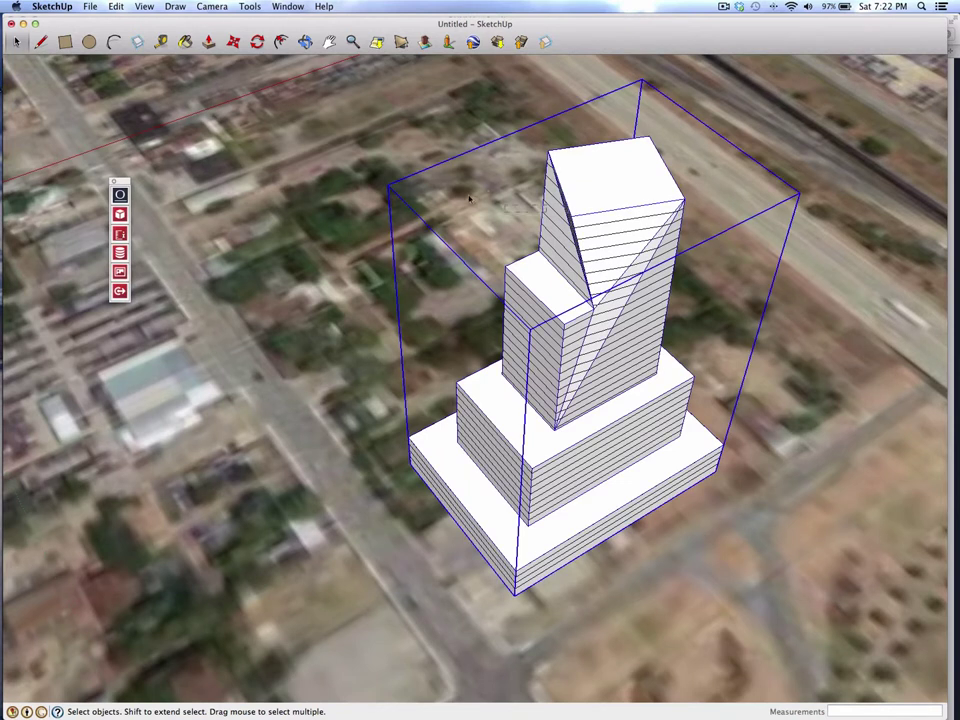
{"action": "key", "text": "m"}
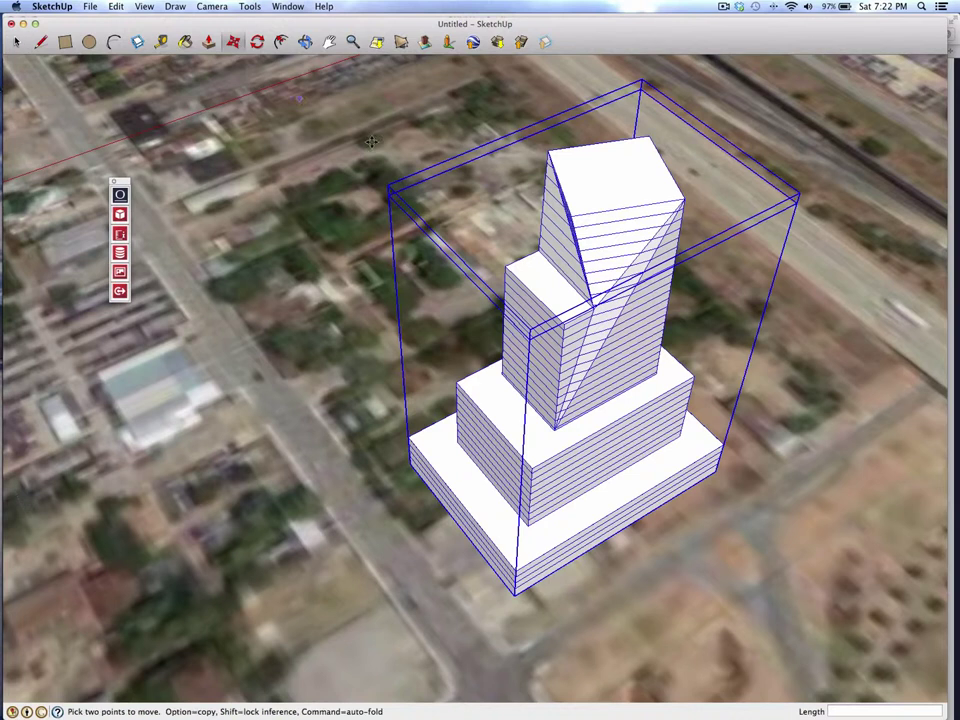
{"action": "left_click", "coordinate": [383, 156]}
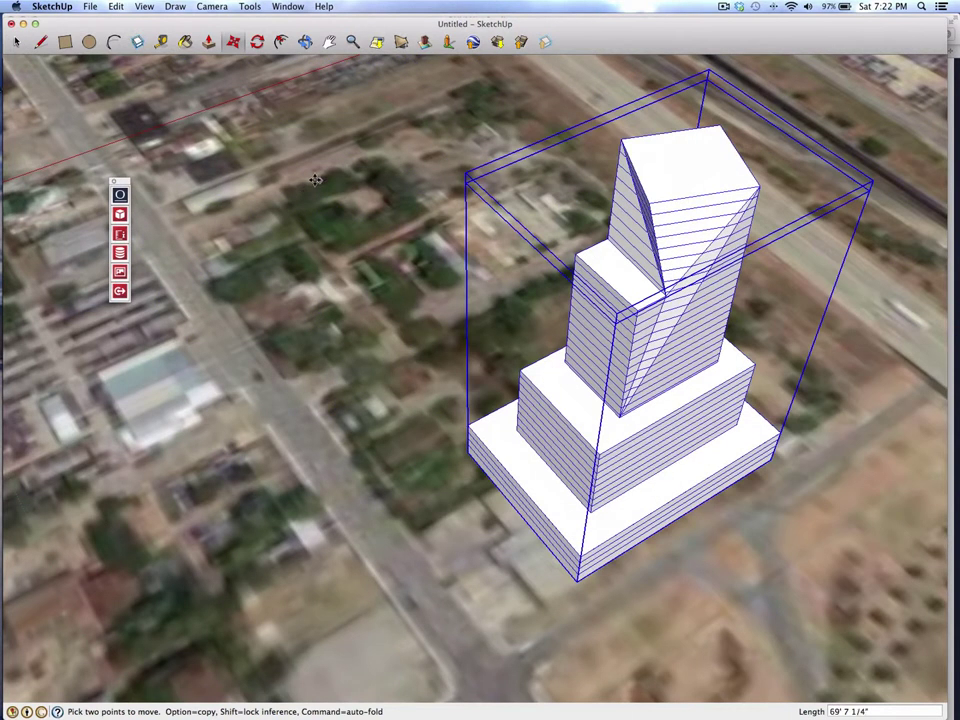
{"action": "key", "text": "Escape"}
{"action": "left_click", "coordinate": [16, 42]}
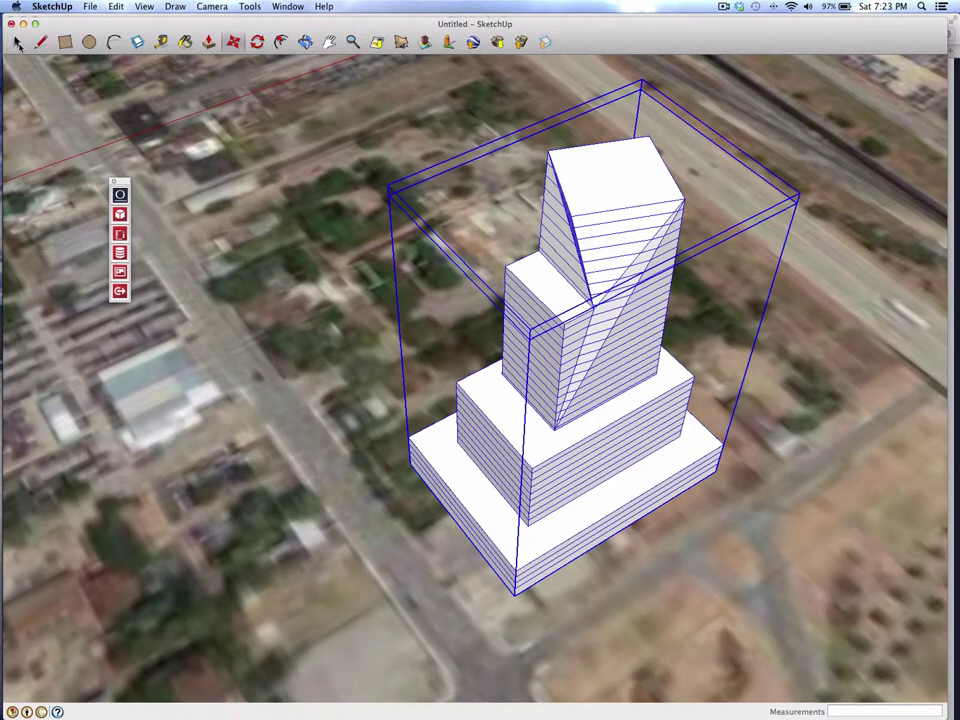
{"action": "left_click", "coordinate": [155, 130]}
{"action": "left_click", "coordinate": [546, 224]}
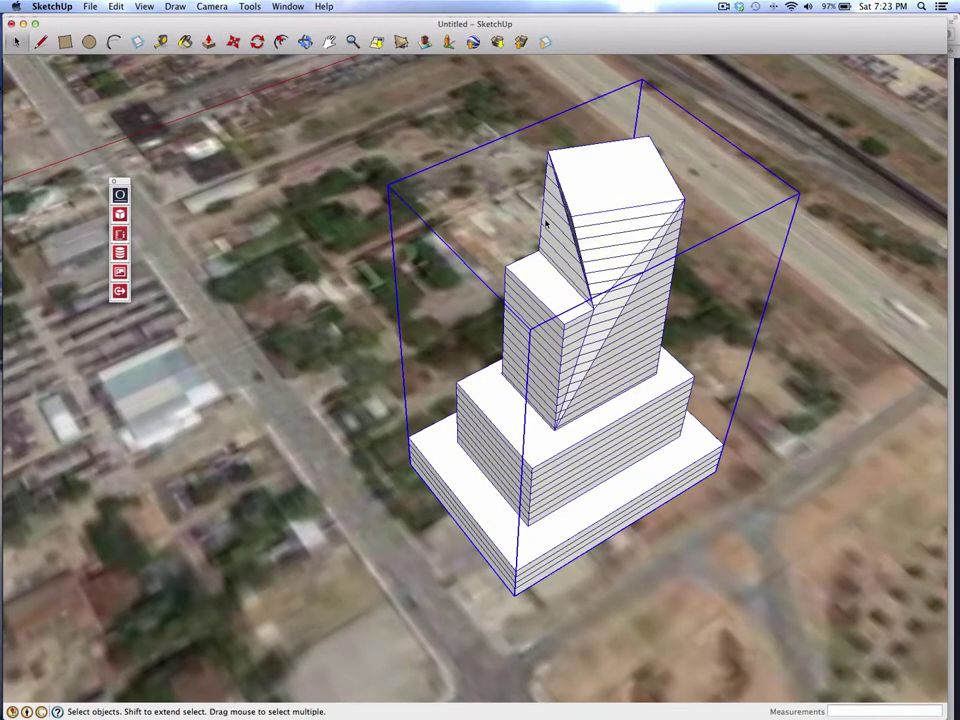
Move the massing off to the left of the floor stack.
{"action": "left_click", "coordinate": [233, 41]}
{"action": "left_click", "coordinate": [586, 211]}
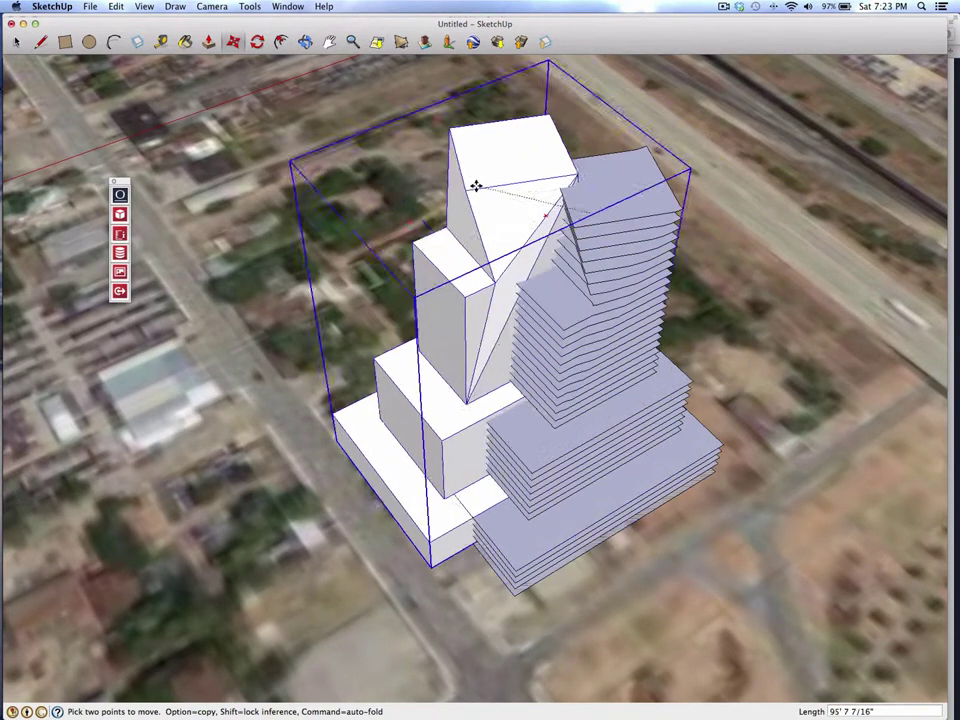
{"action": "left_click", "coordinate": [364, 150]}
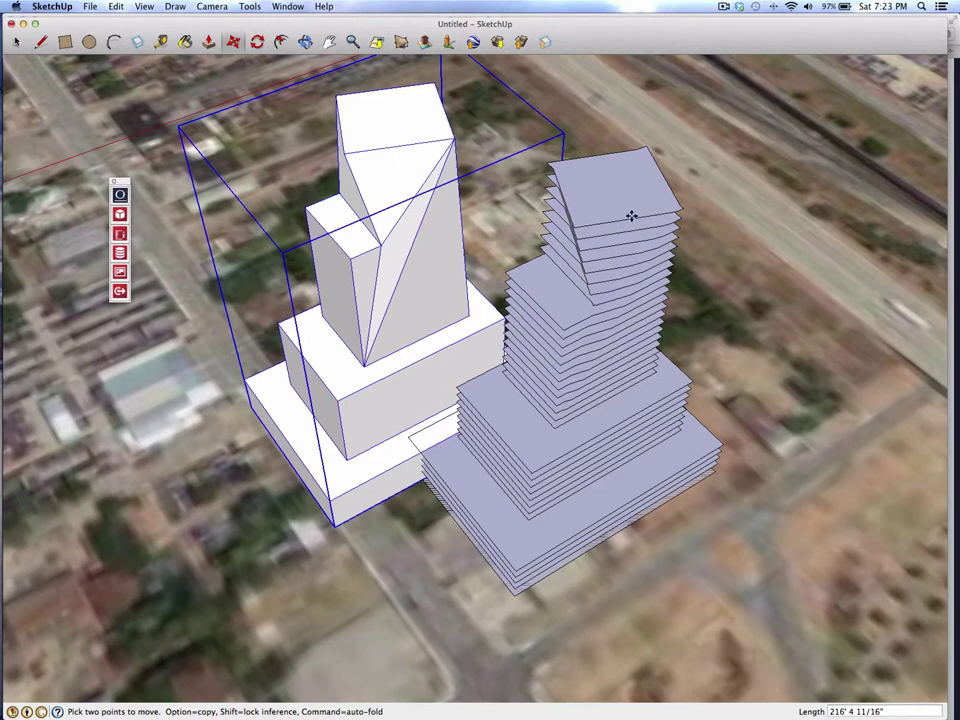
Zoom and orbit in close so the tower's stacked floors show clearly over the satellite site.
{"action": "scroll", "coordinate": [635, 314], "scroll_direction": "up", "scroll_amount": 3}
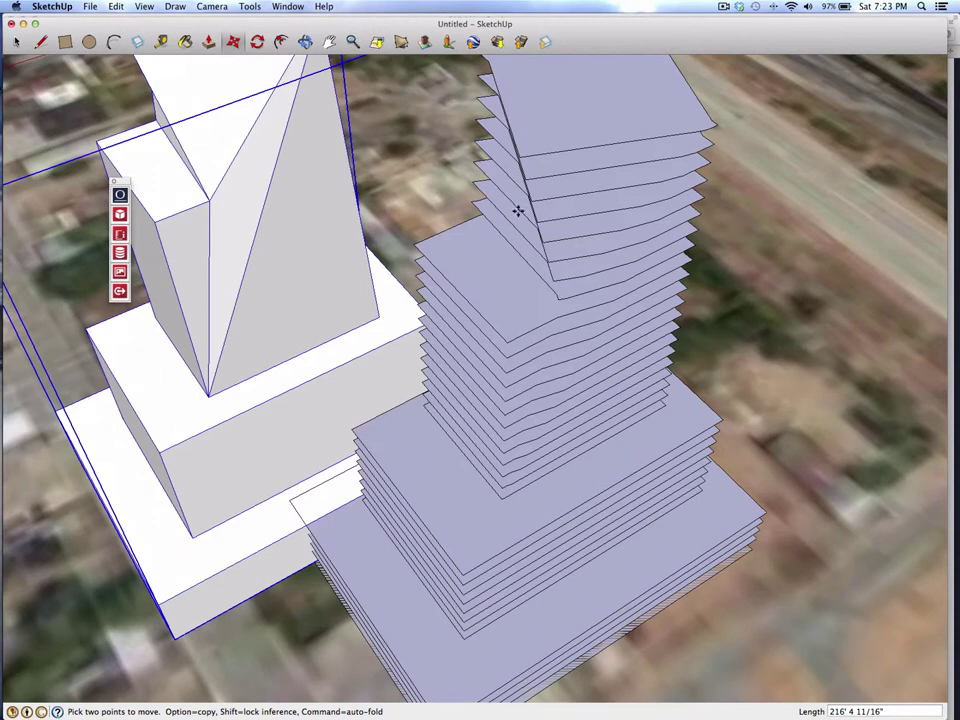
{"action": "scroll", "coordinate": [334, 218], "scroll_direction": "down", "scroll_amount": 2}
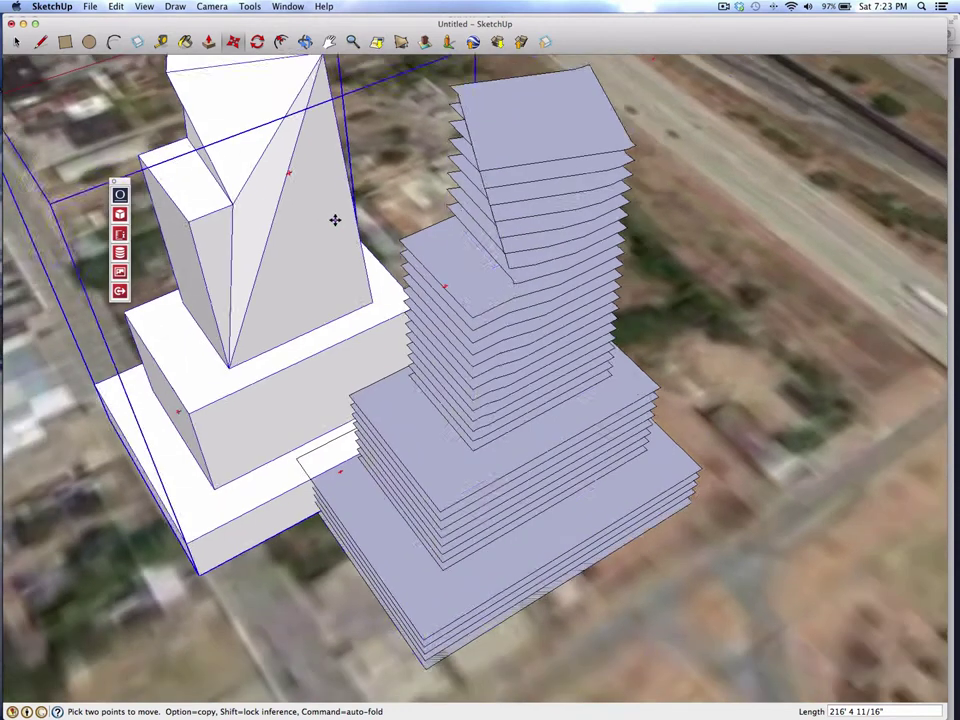
{"action": "scroll", "coordinate": [334, 218], "scroll_direction": "down", "scroll_amount": 3}
{"action": "scroll", "coordinate": [376, 247], "scroll_direction": "down", "scroll_amount": 4}
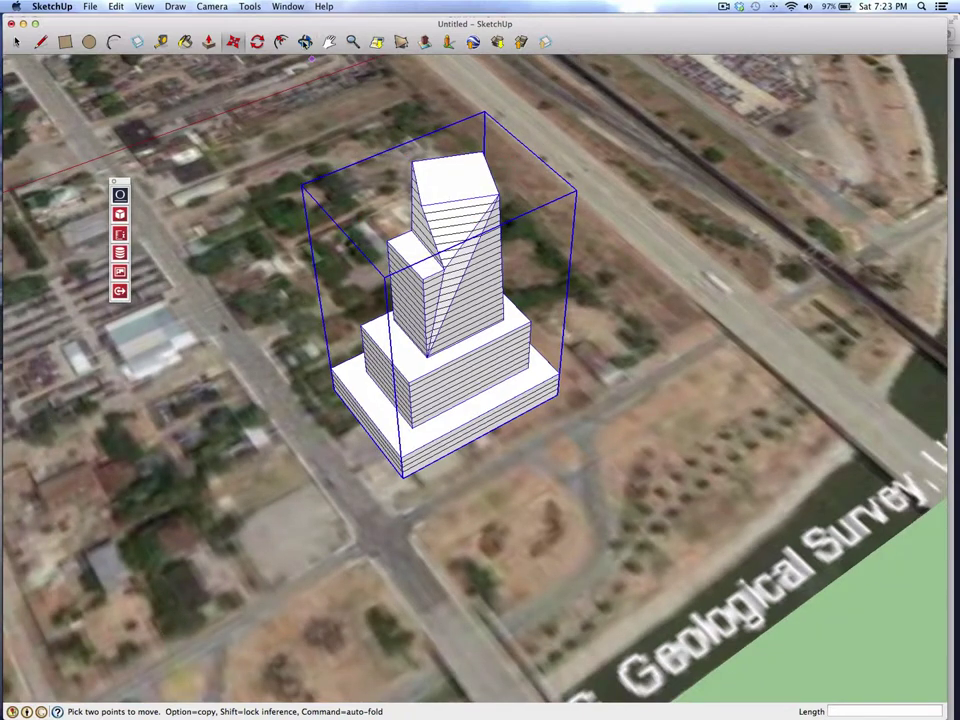
{"action": "left_click", "coordinate": [305, 41]}
{"action": "left_click_drag", "start_coordinate": [325, 150], "coordinate": [333, 233]}
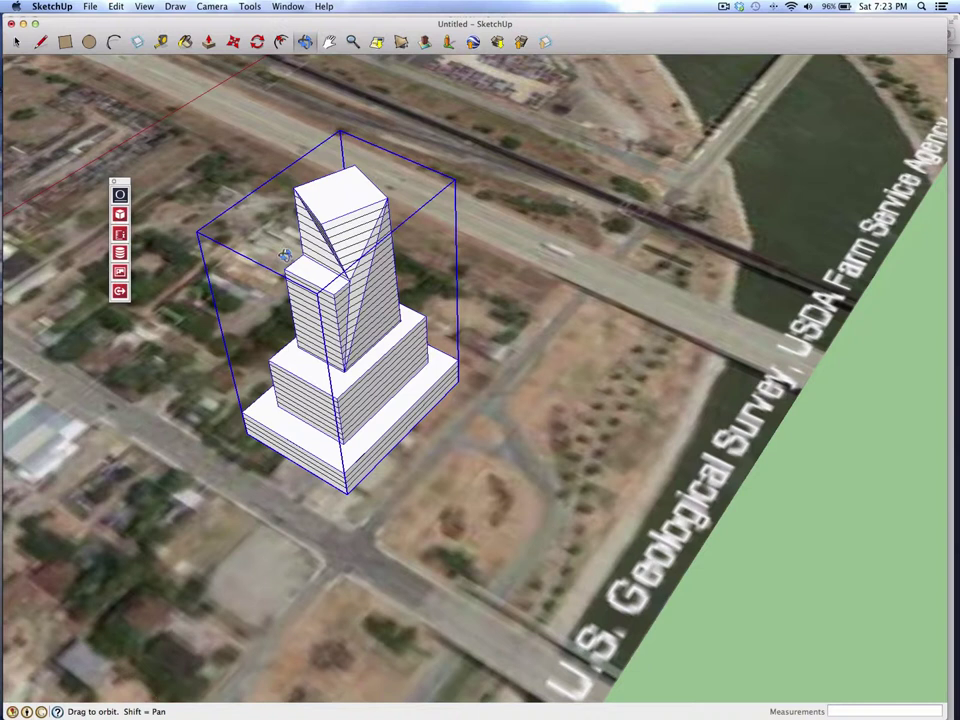
{"action": "scroll", "coordinate": [214, 192], "scroll_direction": "down", "scroll_amount": 3}
{"action": "scroll", "coordinate": [246, 268], "scroll_direction": "up", "scroll_amount": 5}
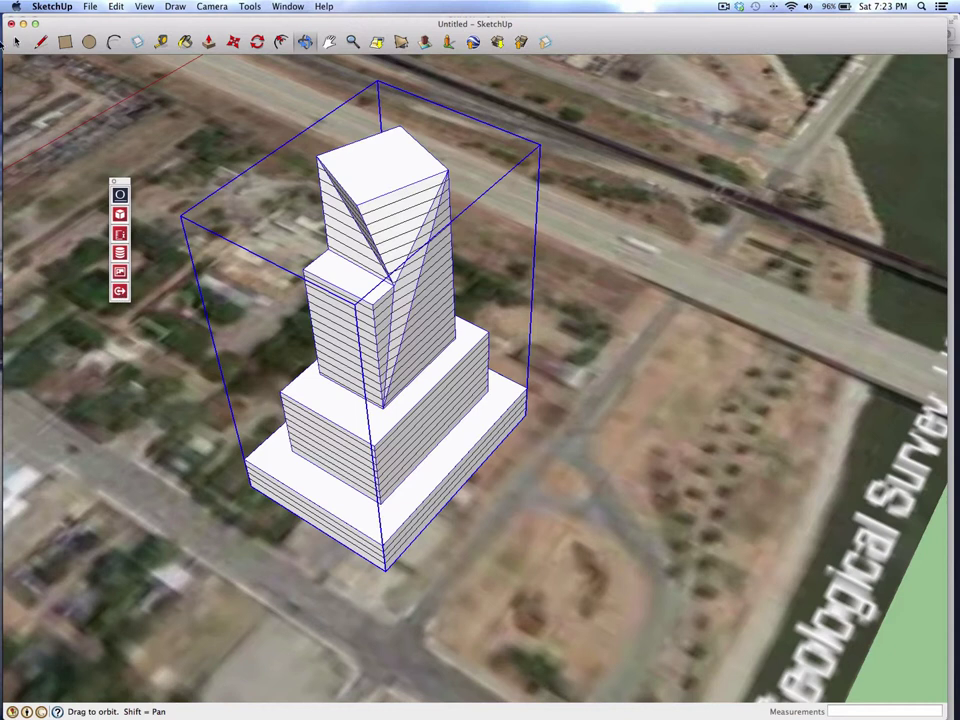
Generate a site group under the tower from Onuma's BIM groups, giving 1 site, 34 floors, 34 slabs.
{"action": "left_click", "coordinate": [17, 42]}
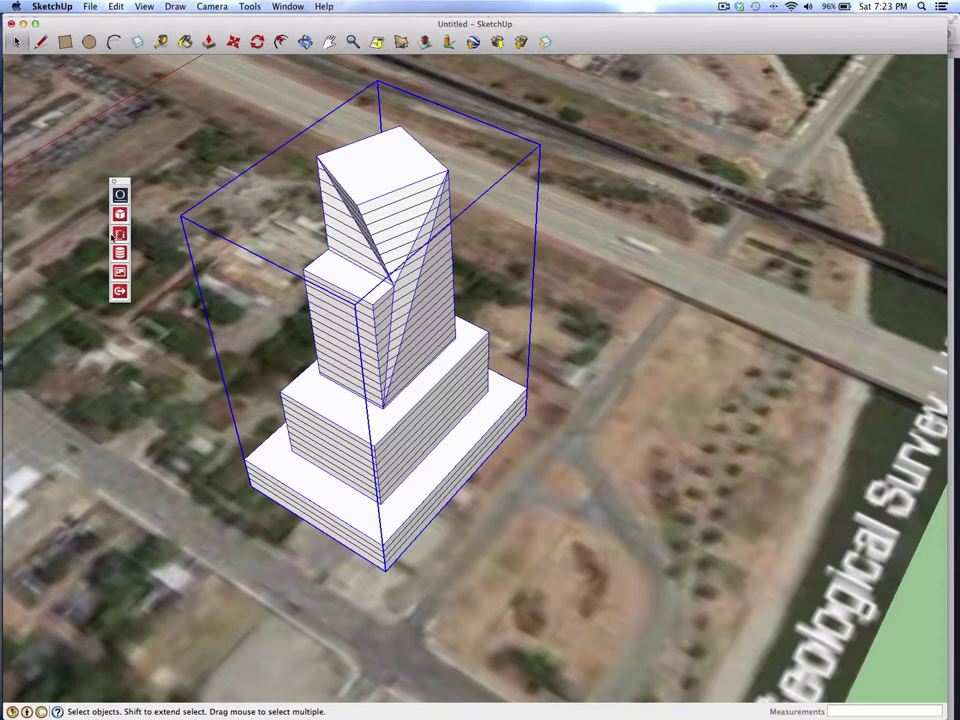
{"action": "left_click", "coordinate": [119, 291]}
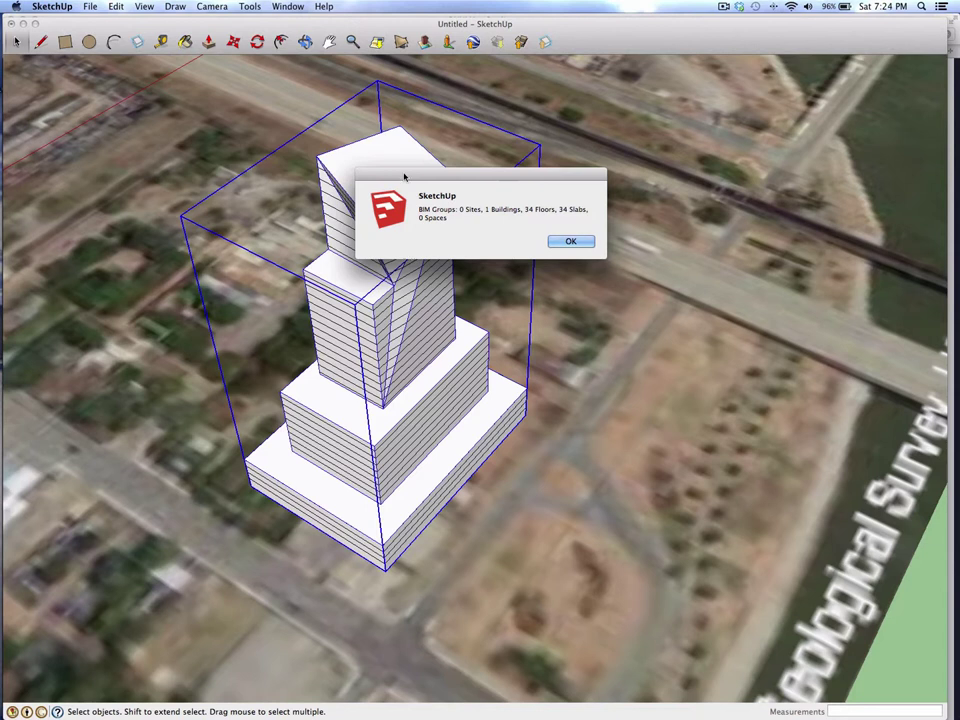
{"action": "left_click", "coordinate": [571, 242]}
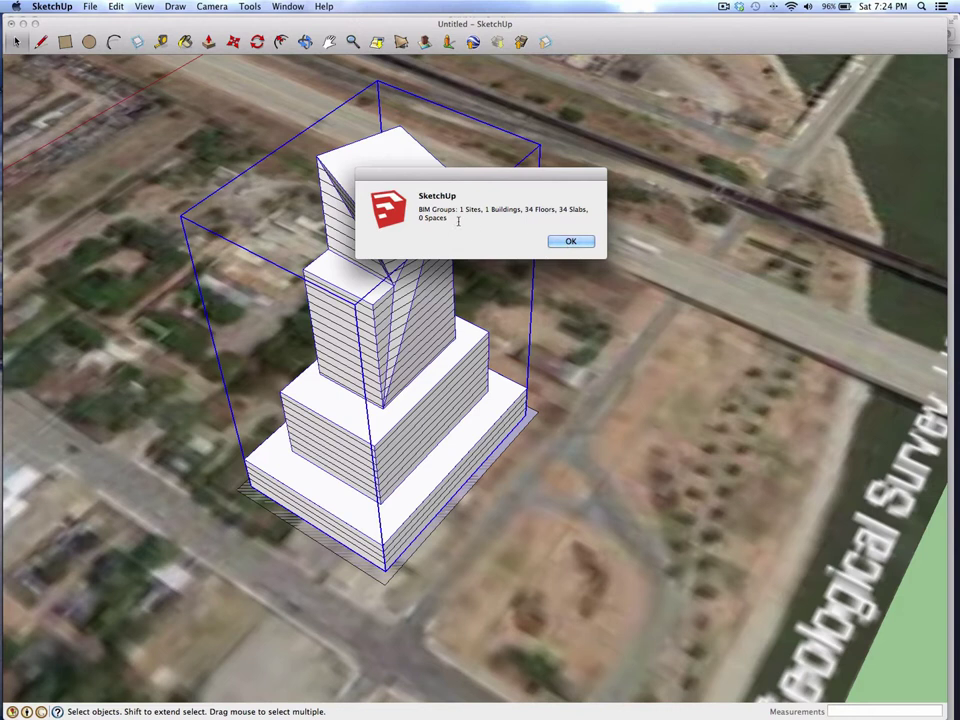
Export the tower's BIM data as '34 Story.xml' to the Desktop.
{"action": "left_click", "coordinate": [570, 241]}
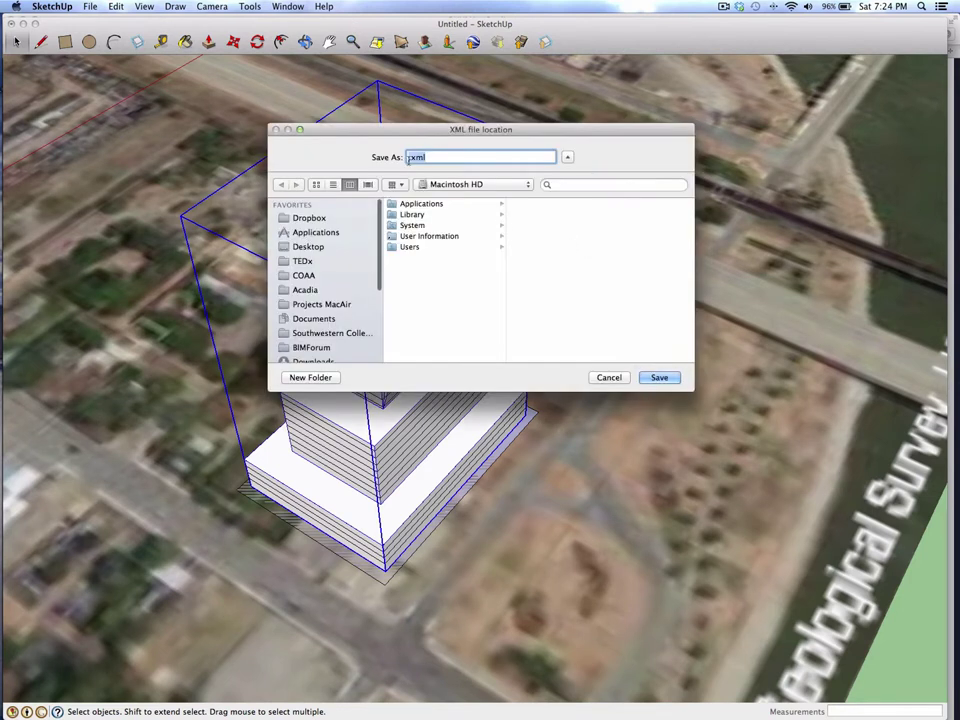
{"action": "left_click", "coordinate": [408, 157]}
{"action": "type", "text": "34 Story"}
{"action": "scroll", "coordinate": [343, 300], "scroll_direction": "down", "scroll_amount": 4}
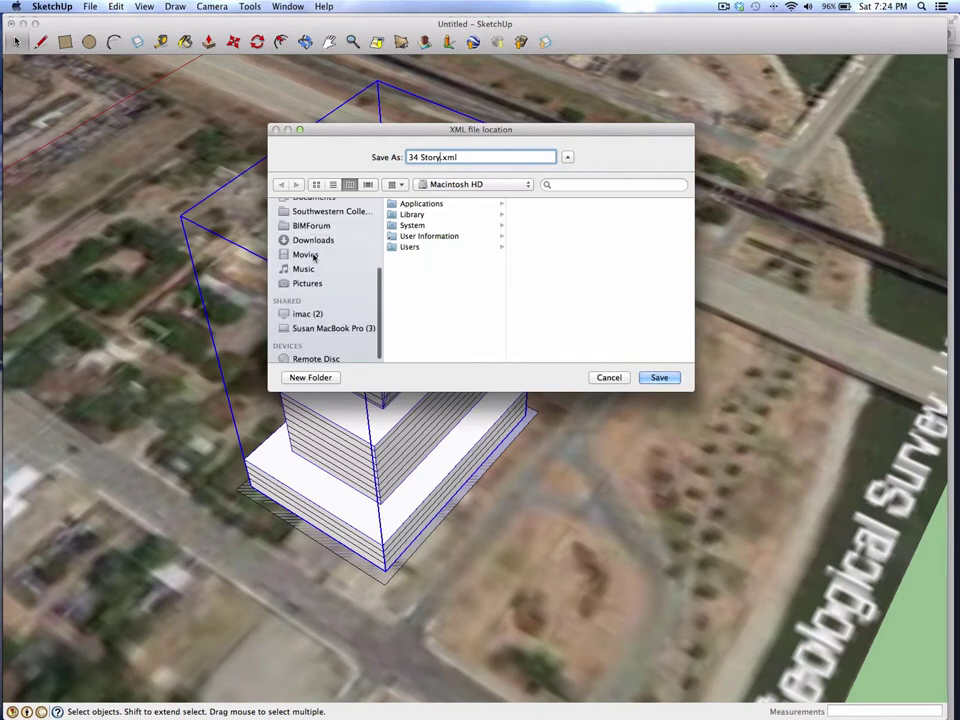
{"action": "scroll", "coordinate": [313, 257], "scroll_direction": "up", "scroll_amount": 5}
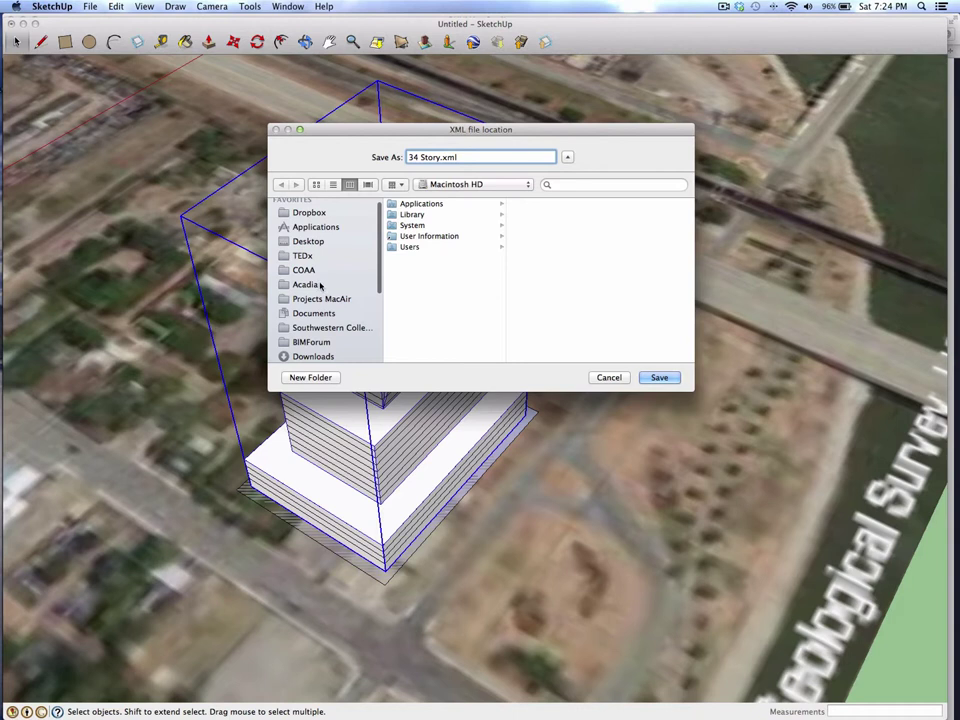
{"action": "left_click", "coordinate": [310, 242]}
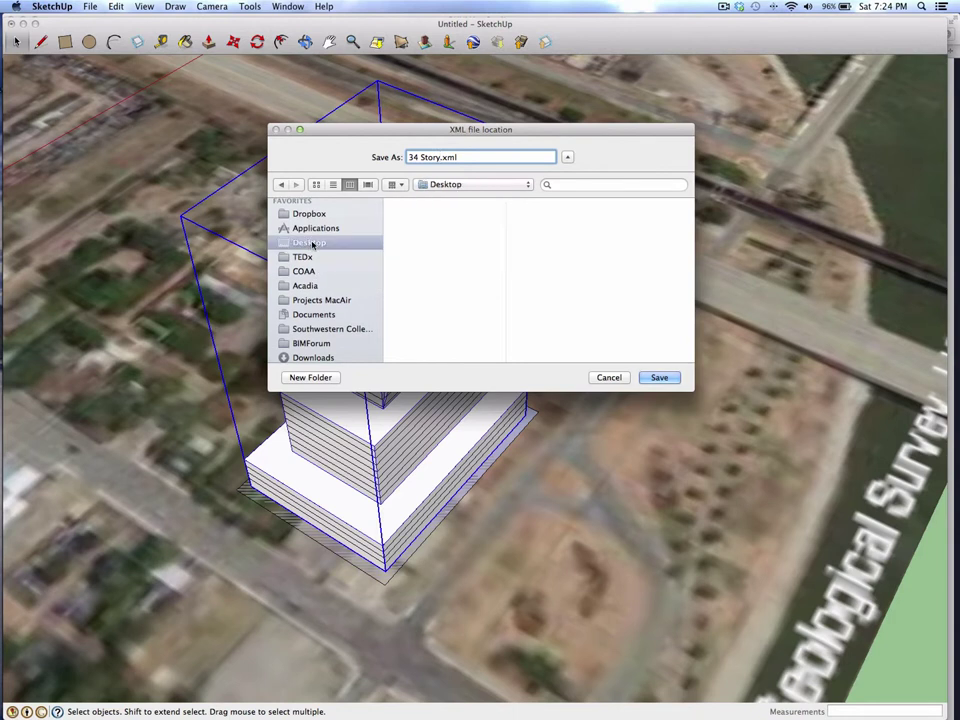
{"action": "left_click", "coordinate": [656, 378]}
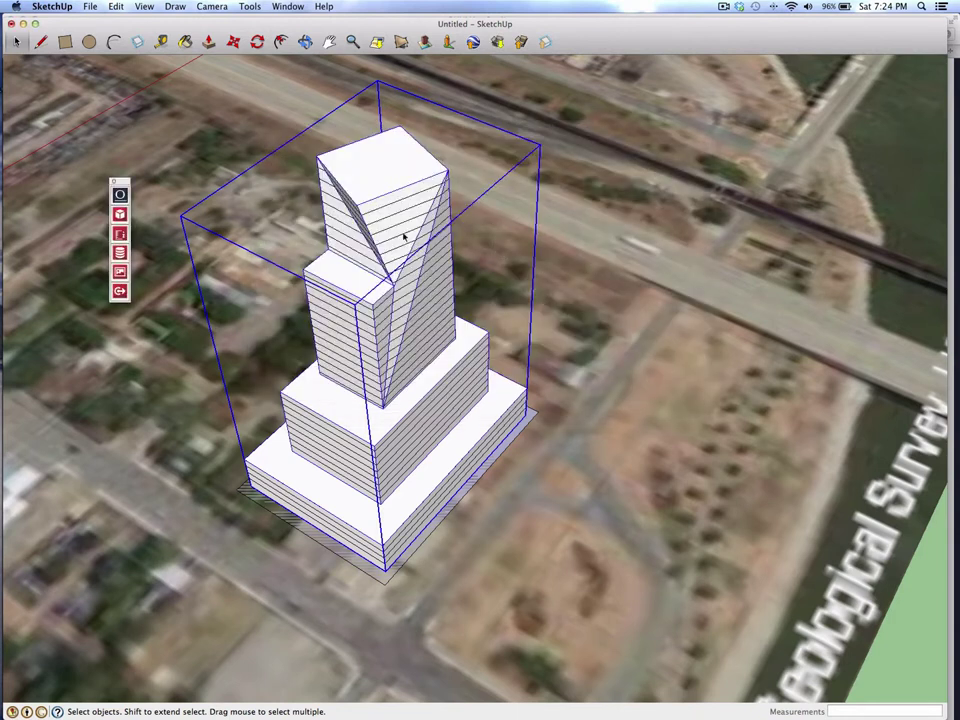
Switch to Safari and open the BIMStorm Oklahoma City studio from the Studios page.
{"action": "key", "text": "super+Tab"}
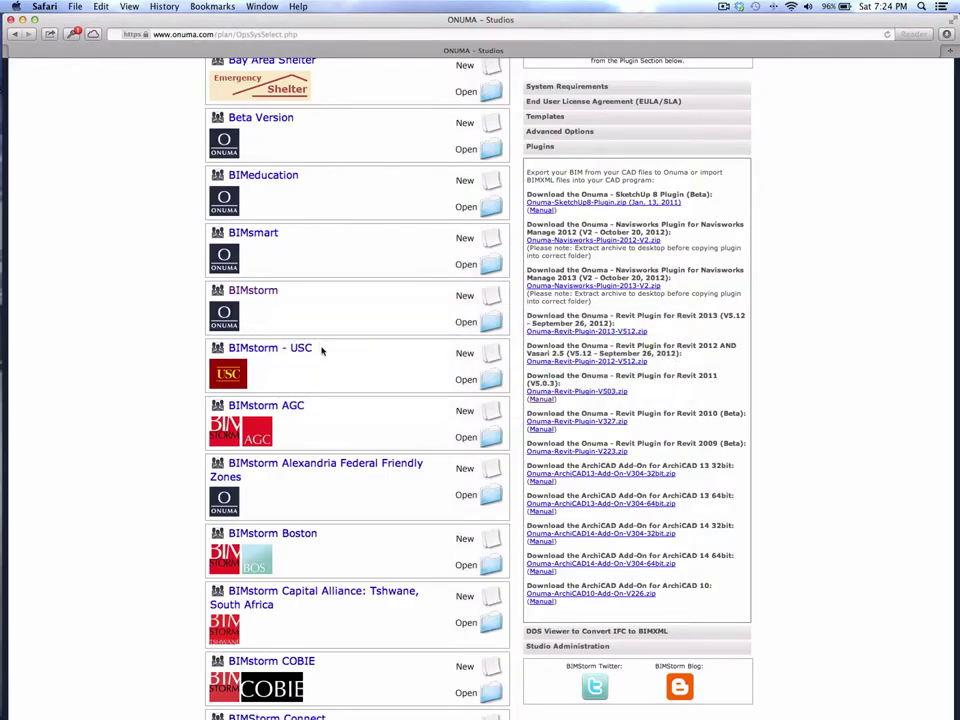
{"action": "scroll", "coordinate": [321, 350], "scroll_direction": "down", "scroll_amount": 15}
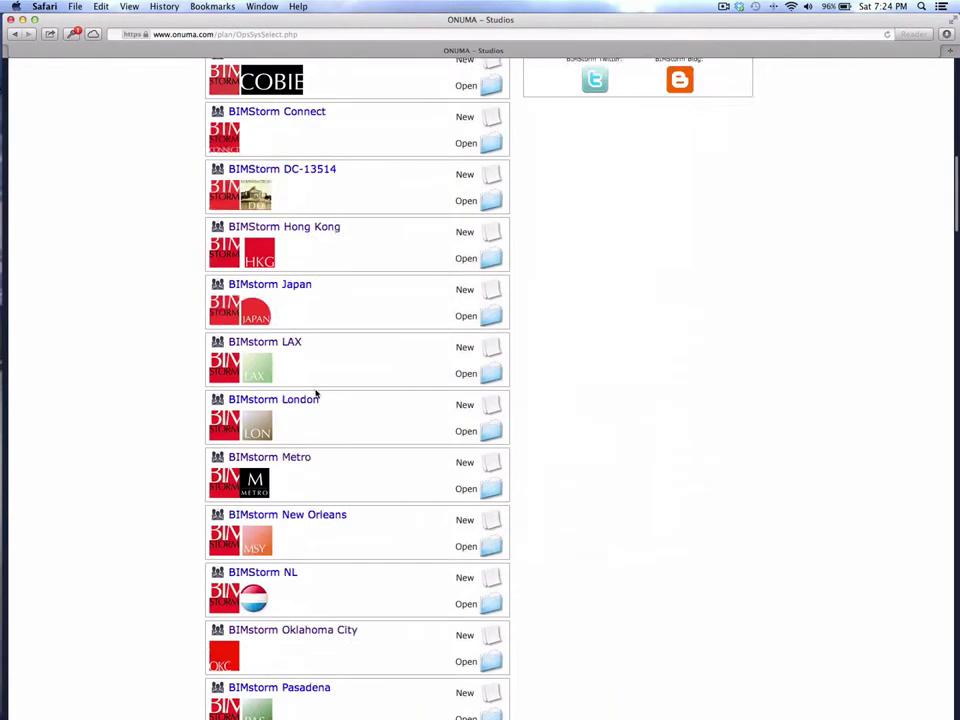
{"action": "left_click", "coordinate": [325, 484]}
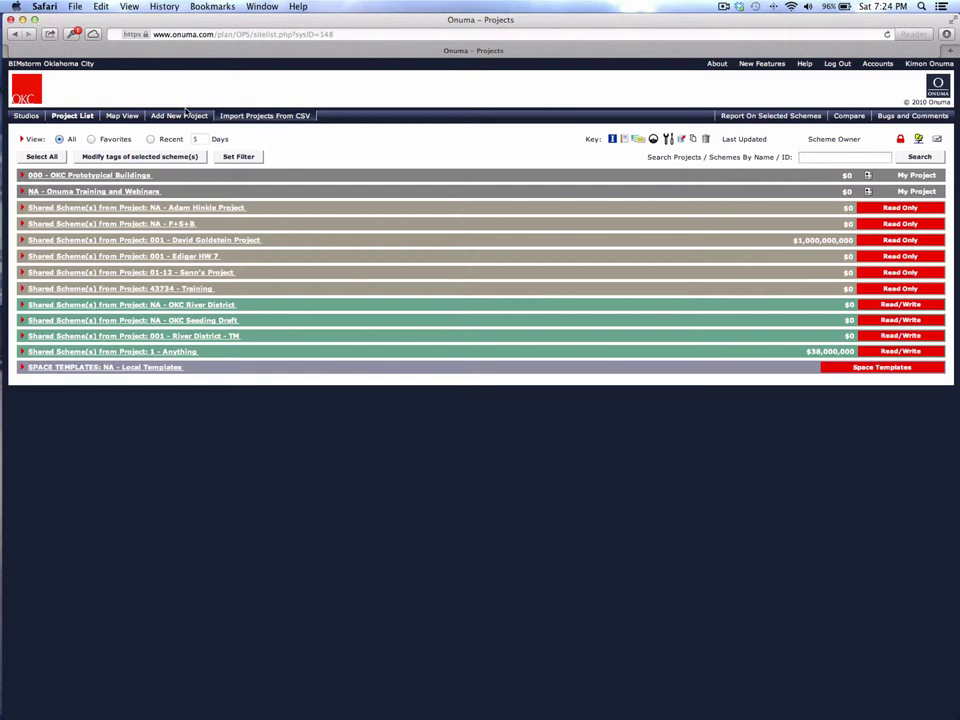
Create the project 'Study of Massing Models' and show its Add Scheme options.
{"action": "left_click", "coordinate": [193, 118]}
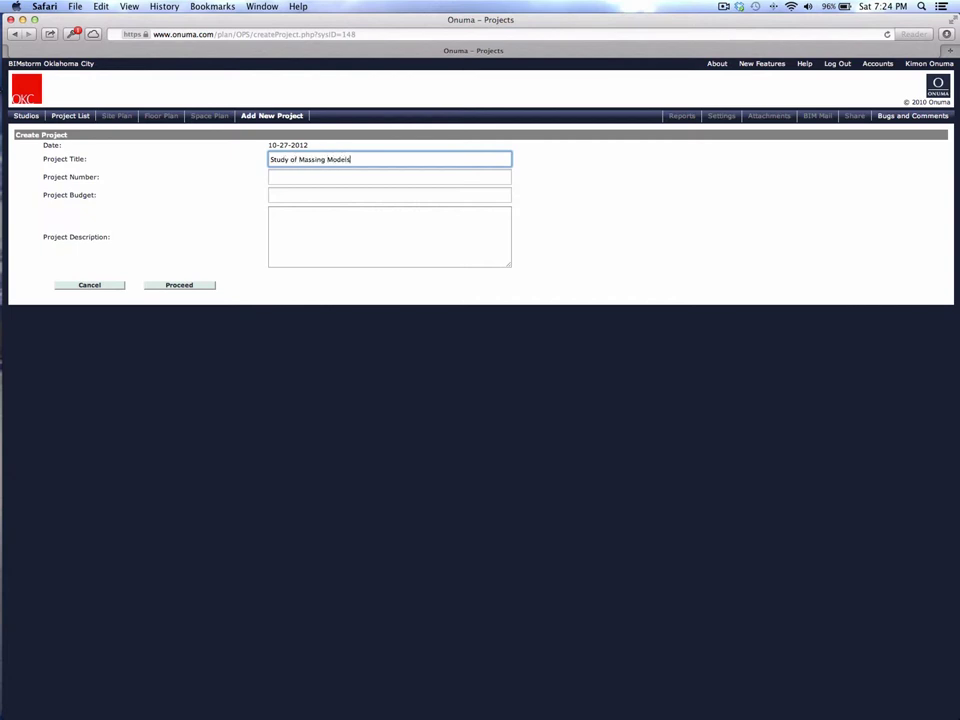
{"action": "left_click", "coordinate": [186, 284]}
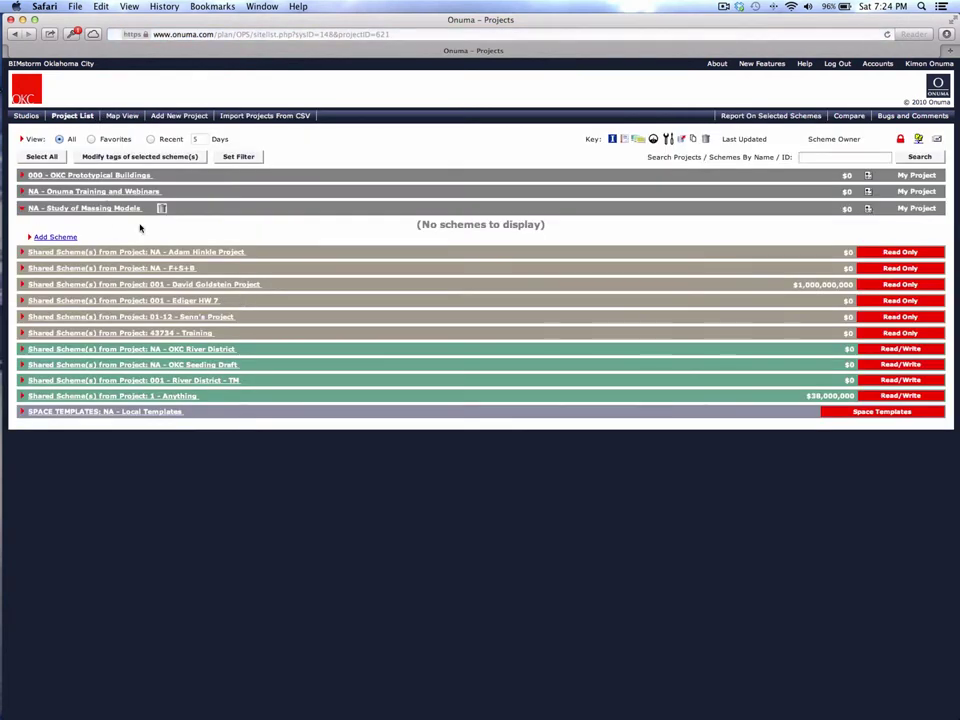
{"action": "left_click", "coordinate": [38, 238]}
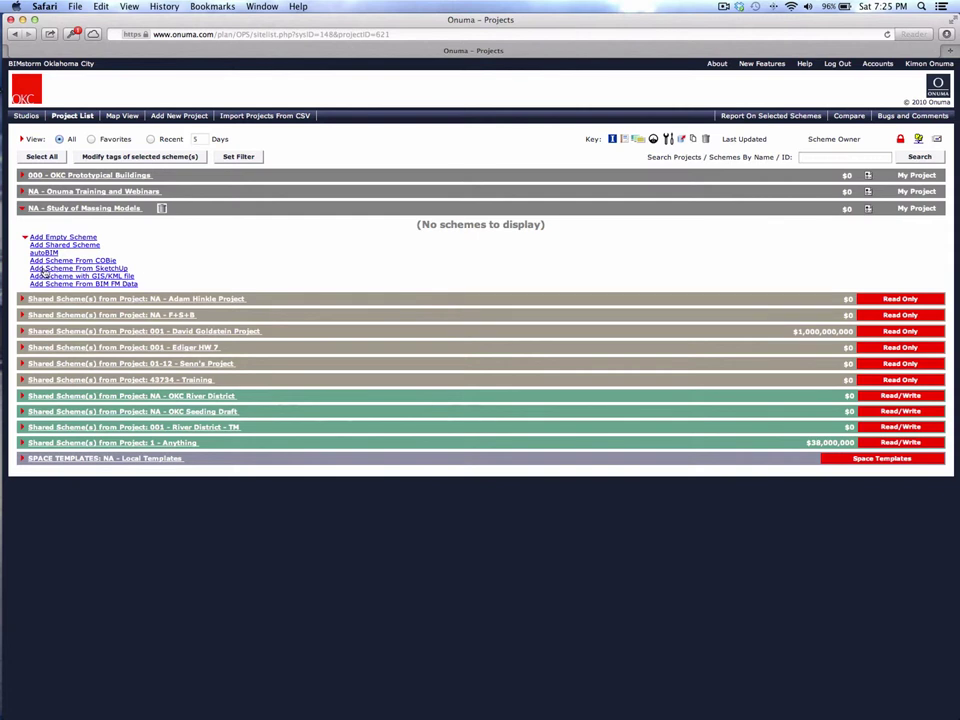
Start a scheme from SketchUp and attach 34 Story.xml from the Desktop as the BIMXML file.
{"action": "left_click", "coordinate": [112, 270]}
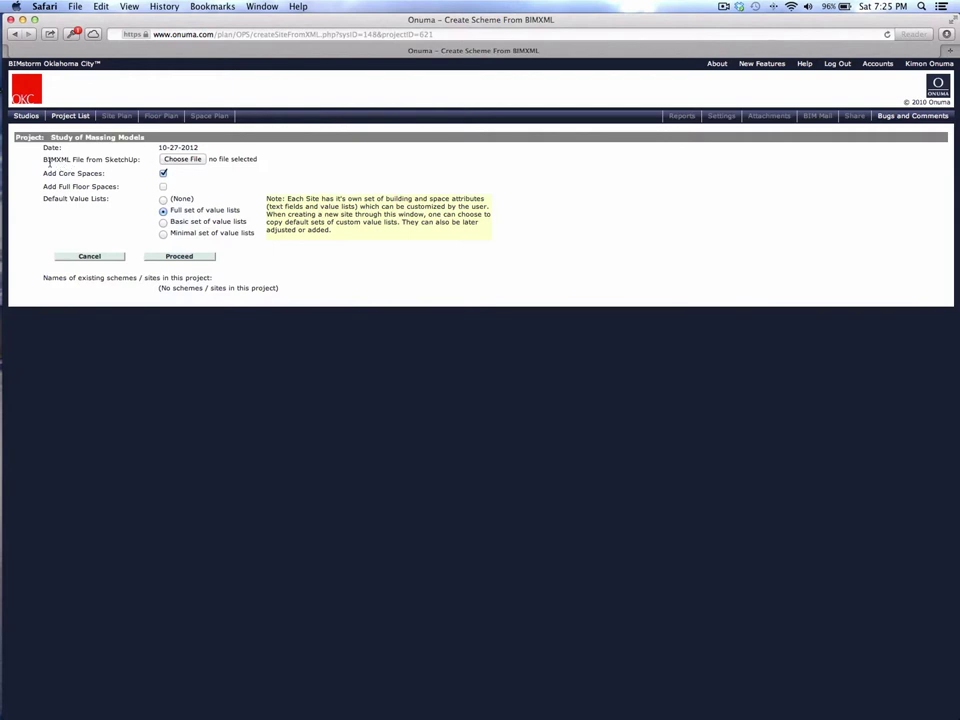
{"action": "left_click", "coordinate": [180, 160]}
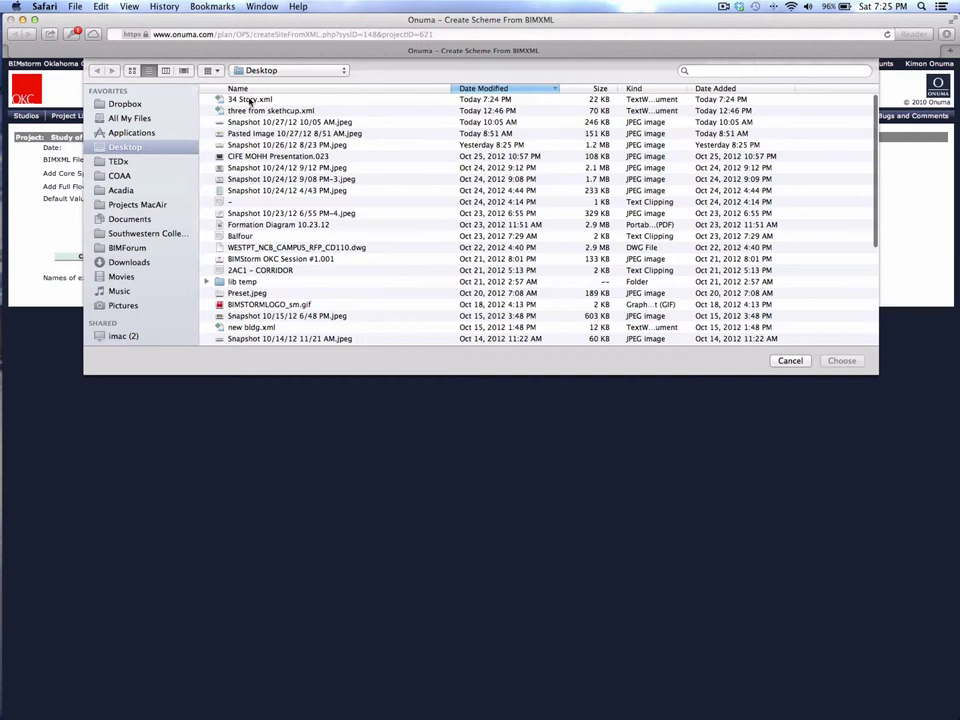
{"action": "left_click", "coordinate": [250, 99]}
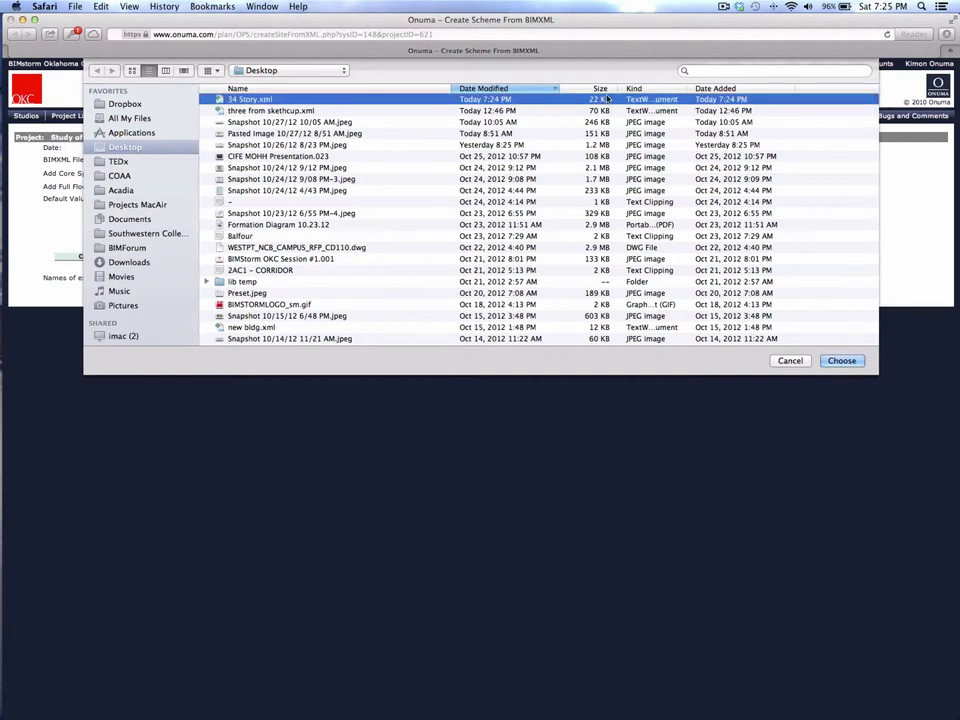
{"action": "left_click", "coordinate": [843, 360]}
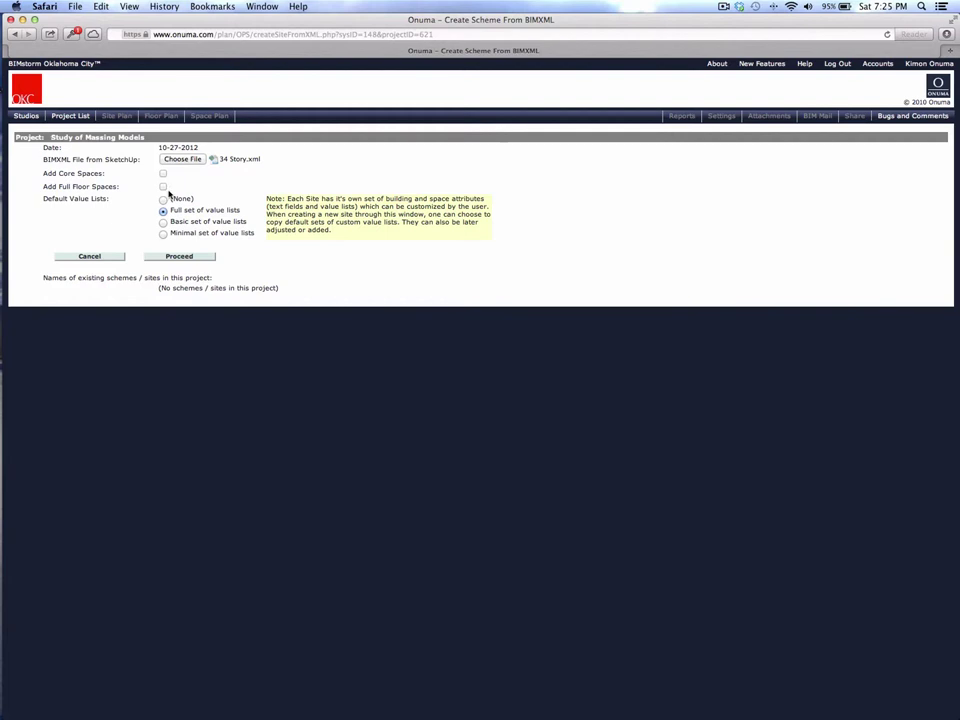
Enable Add Full Floor Spaces and preview Building_01 with Floor_000 through Floor_033.
{"action": "left_click", "coordinate": [163, 187]}
{"action": "left_click", "coordinate": [179, 257]}
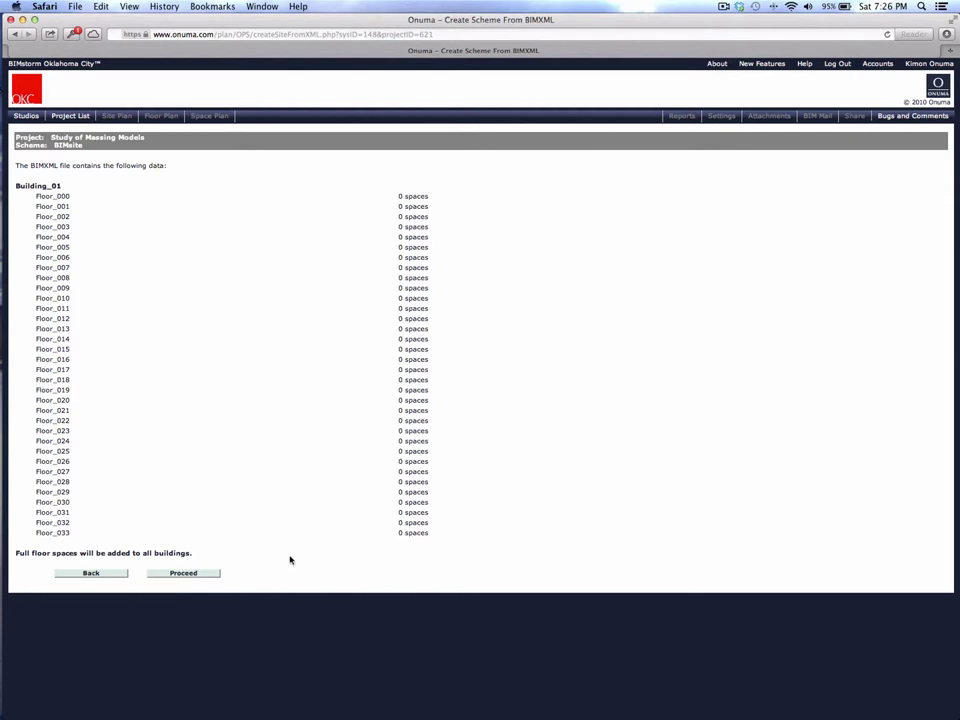
Confirm the import so building B148_5083 appears on the satellite site plan.
{"action": "left_click", "coordinate": [189, 573]}
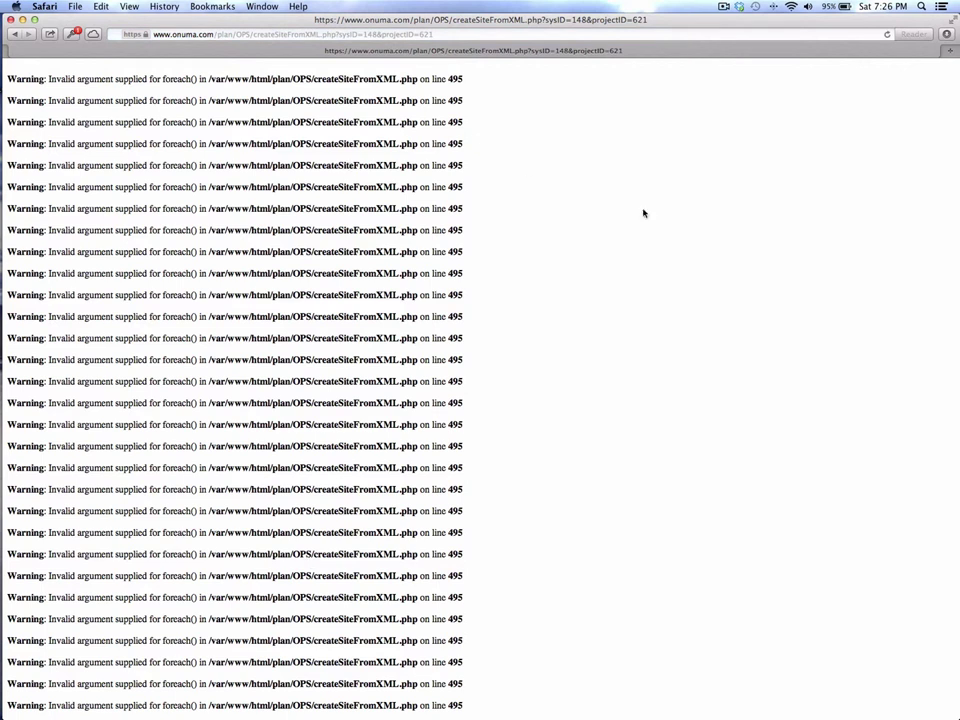
{"action": "left_click", "coordinate": [723, 6]}
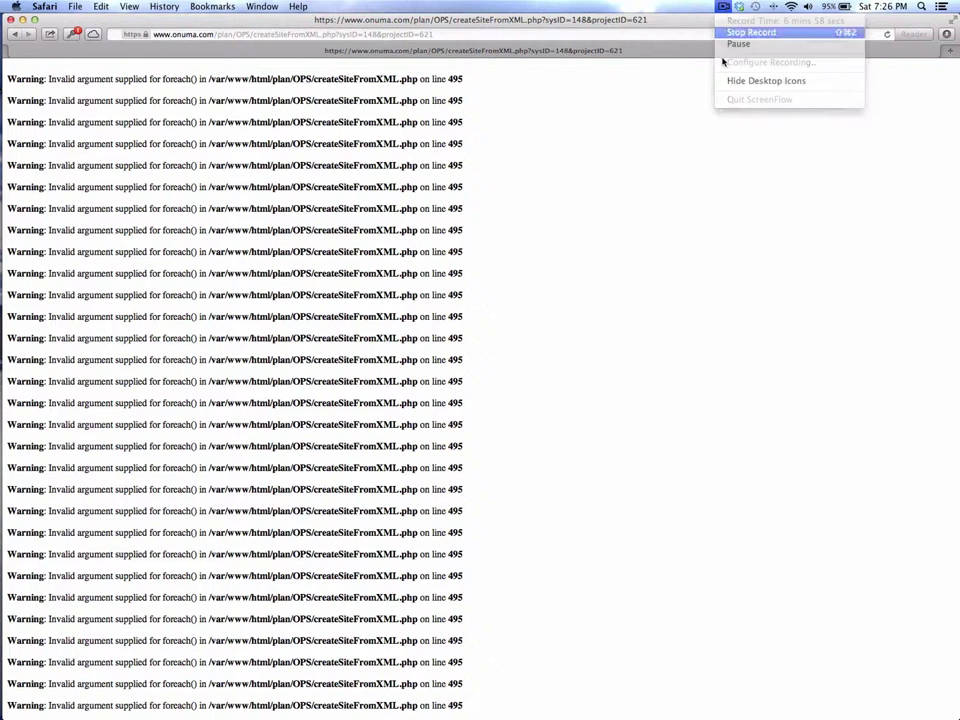
{"action": "left_click", "coordinate": [733, 31]}
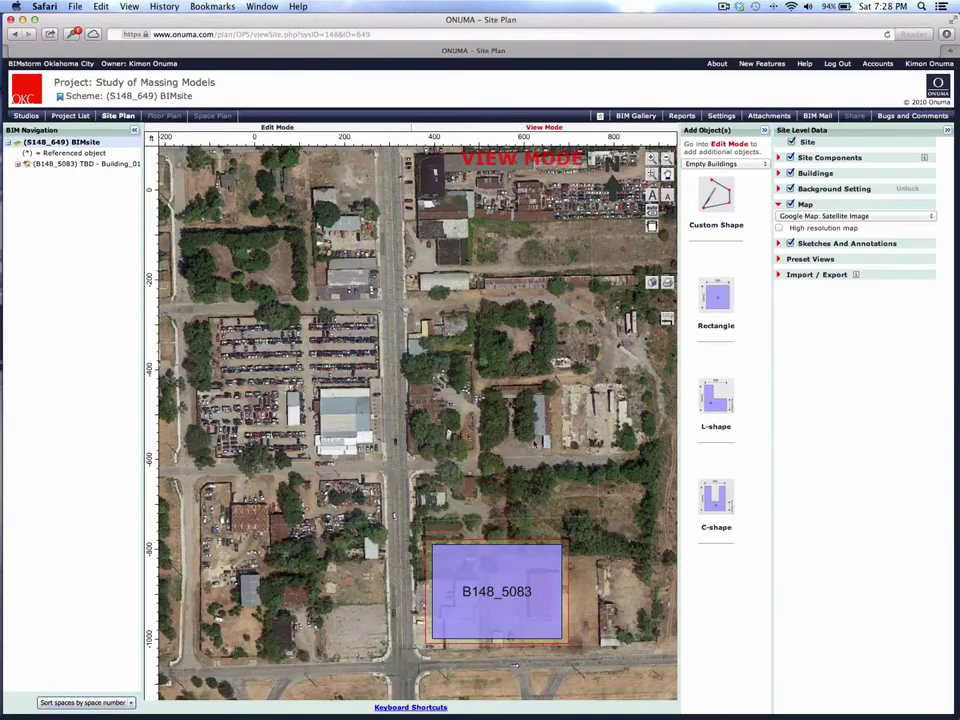
{"action": "scroll", "coordinate": [557, 625], "scroll_direction": "up", "scroll_amount": 2}
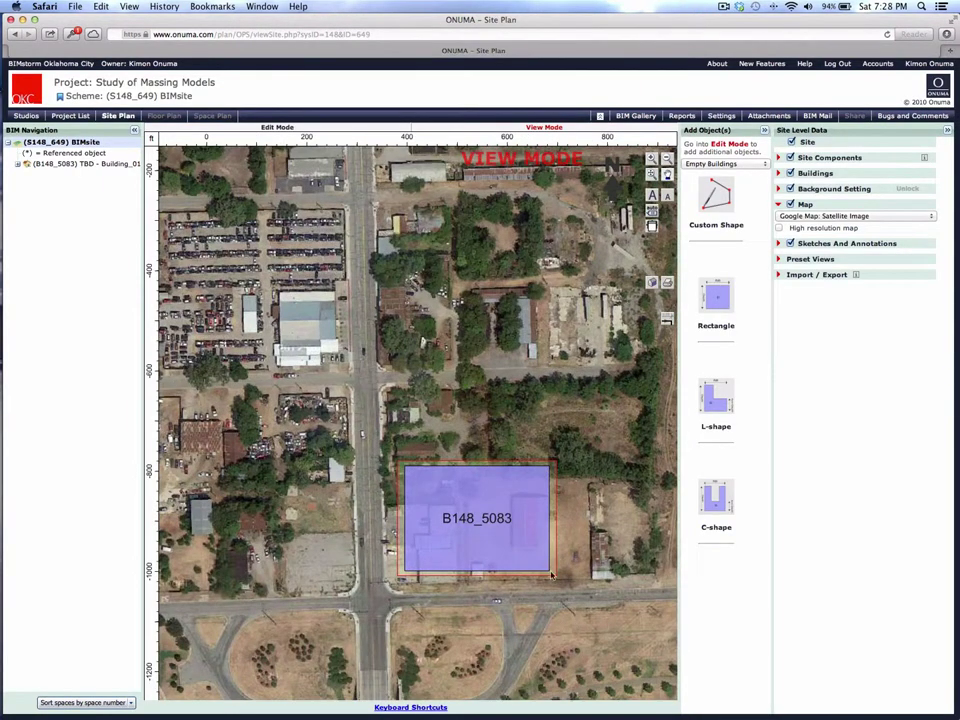
Centre the building on the satellite map and open it in the 3D View.
{"action": "left_click_drag", "start_coordinate": [585, 587], "coordinate": [516, 450]}
{"action": "scroll", "coordinate": [516, 450], "scroll_direction": "up", "scroll_amount": 1}
{"action": "scroll", "coordinate": [514, 466], "scroll_direction": "down", "scroll_amount": 2}
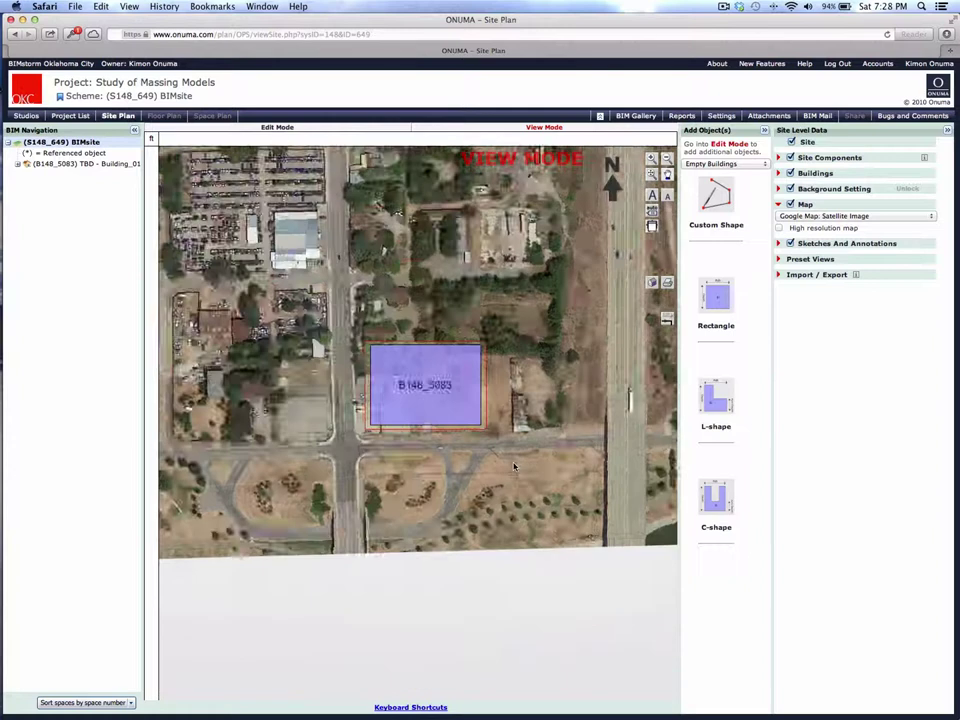
{"action": "scroll", "coordinate": [514, 466], "scroll_direction": "down", "scroll_amount": 1}
{"action": "scroll", "coordinate": [514, 466], "scroll_direction": "up", "scroll_amount": 1}
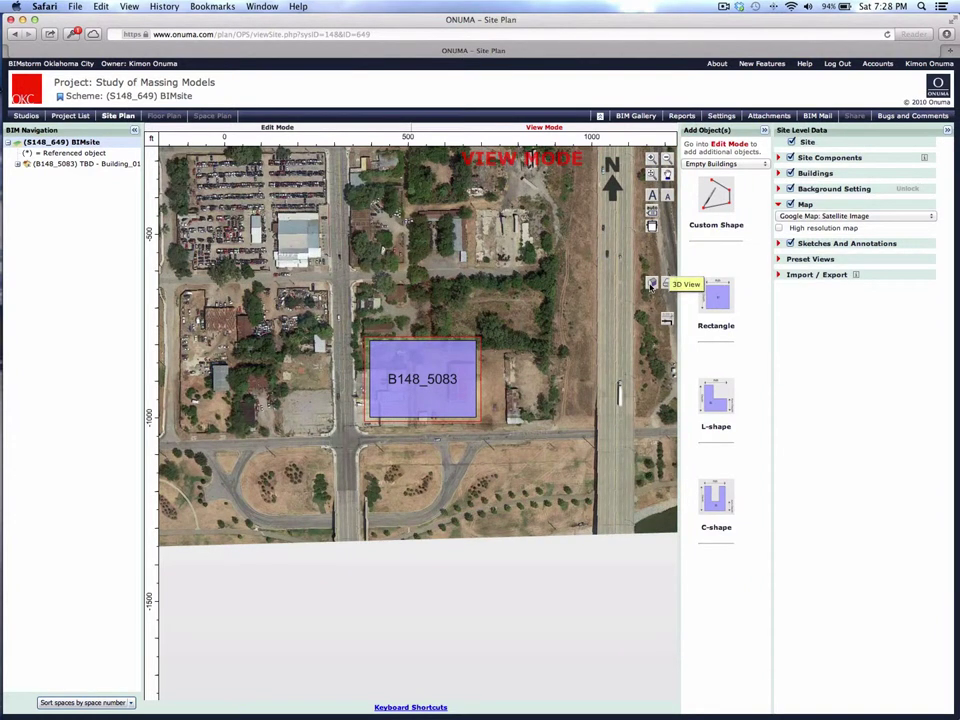
{"action": "left_click", "coordinate": [651, 285]}
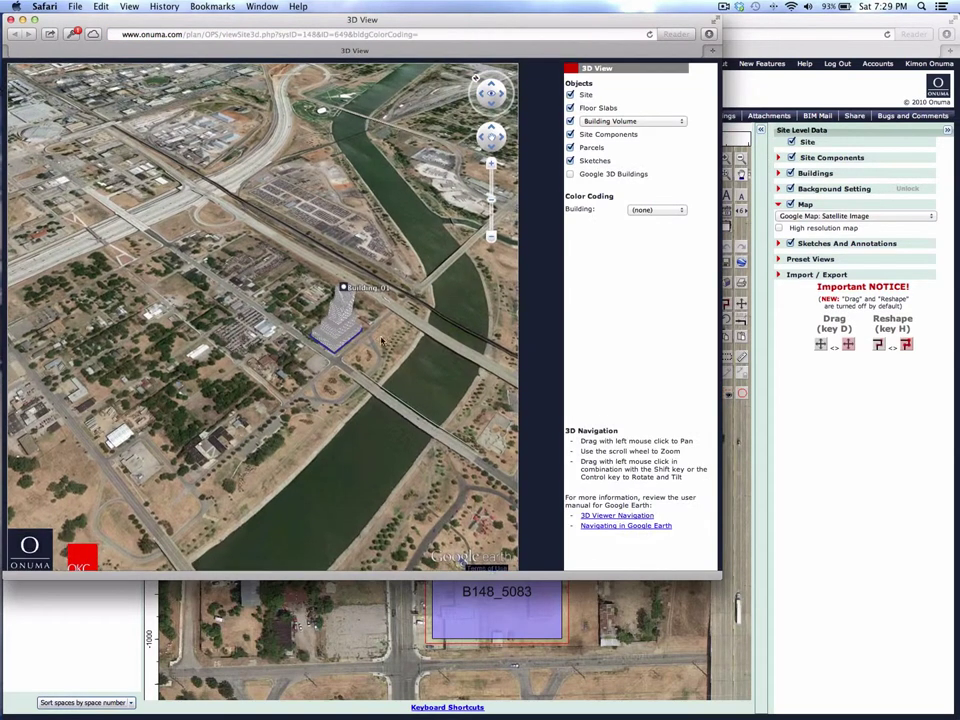
Check Floor_025's area details and hide the floor slabs in the 3D view.
{"action": "scroll", "coordinate": [345, 292], "scroll_direction": "down", "scroll_amount": 1}
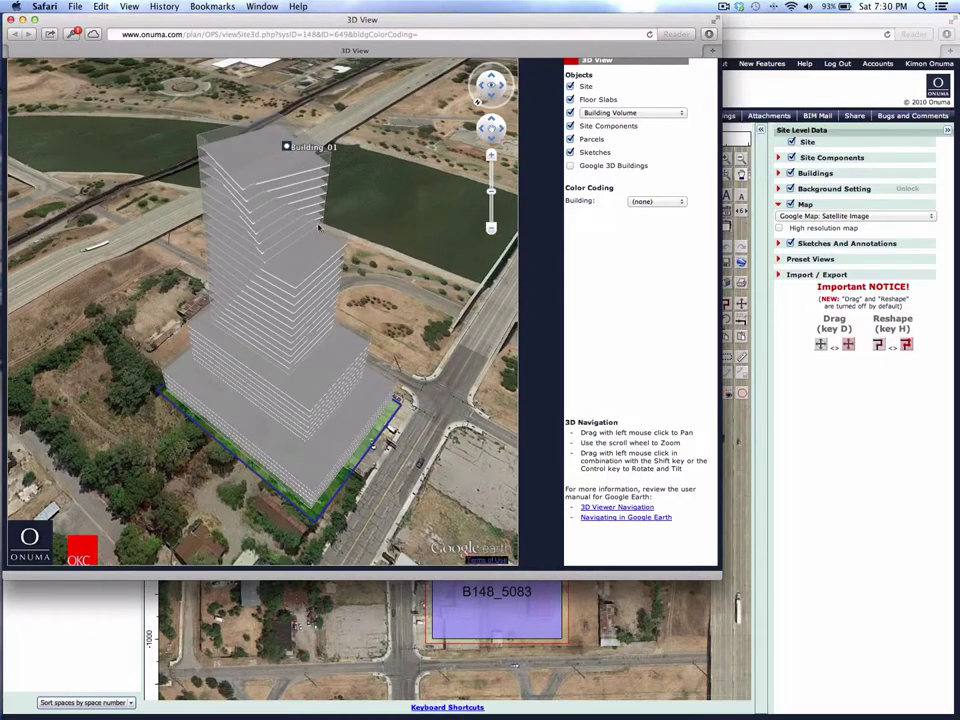
{"action": "left_click", "coordinate": [290, 272]}
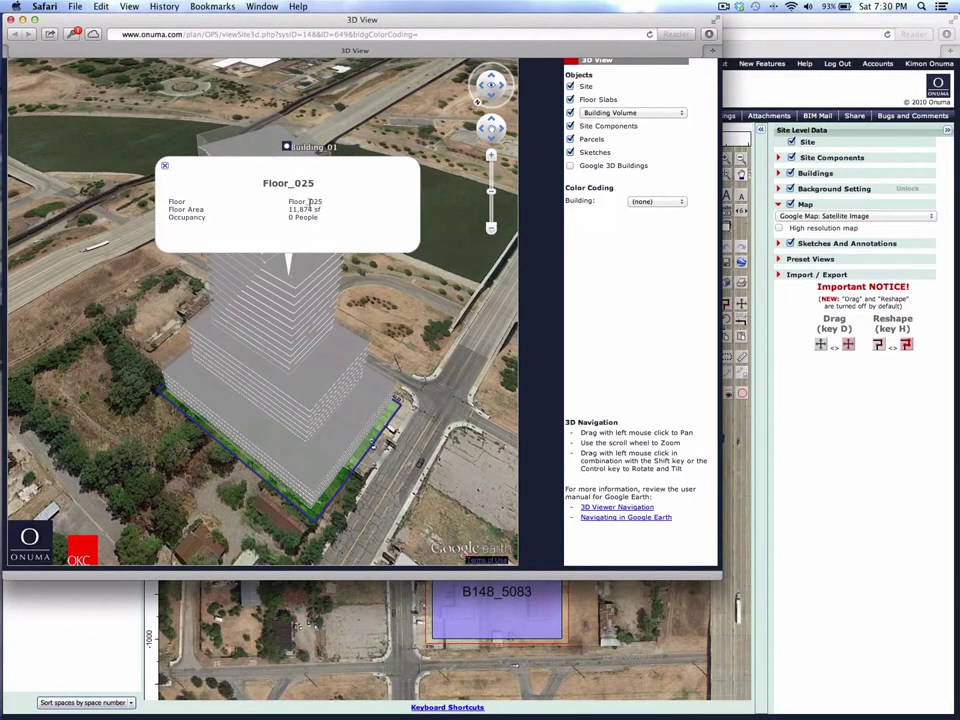
{"action": "left_click", "coordinate": [570, 100]}
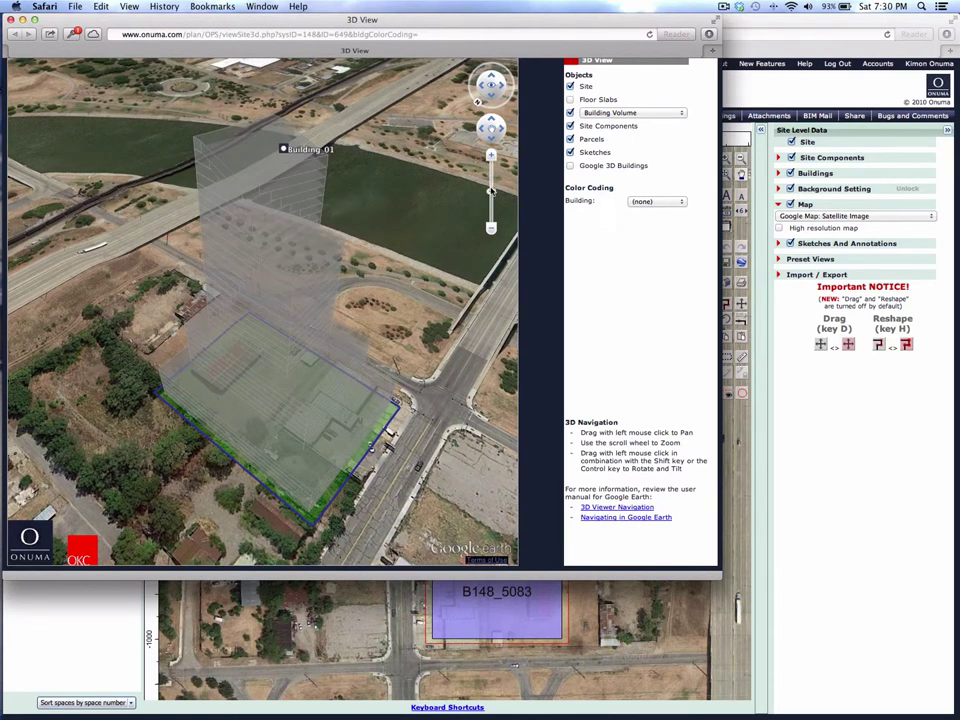
Colour the building by Construction Status so the tower shows as New.
{"action": "scroll", "coordinate": [369, 145], "scroll_direction": "up", "scroll_amount": 3}
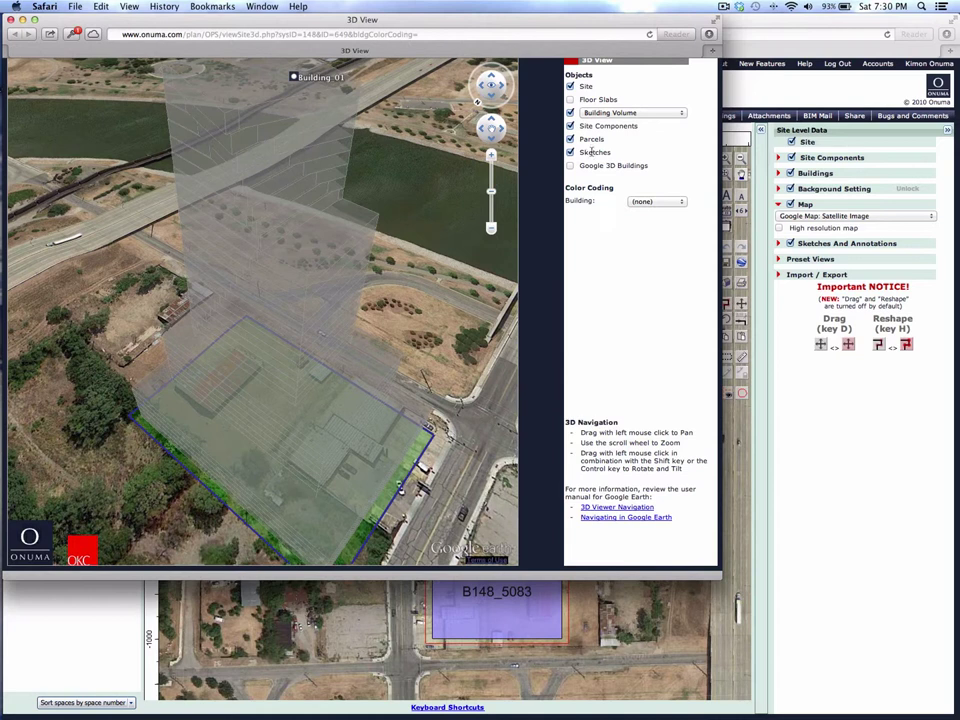
{"action": "left_click", "coordinate": [656, 201]}
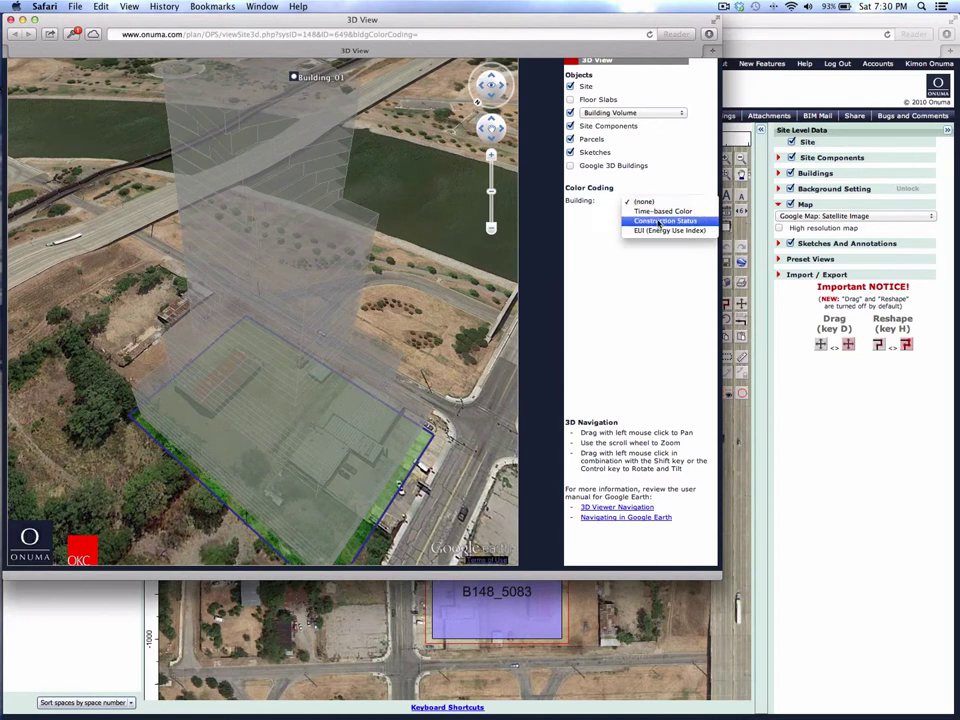
{"action": "left_click", "coordinate": [660, 221]}
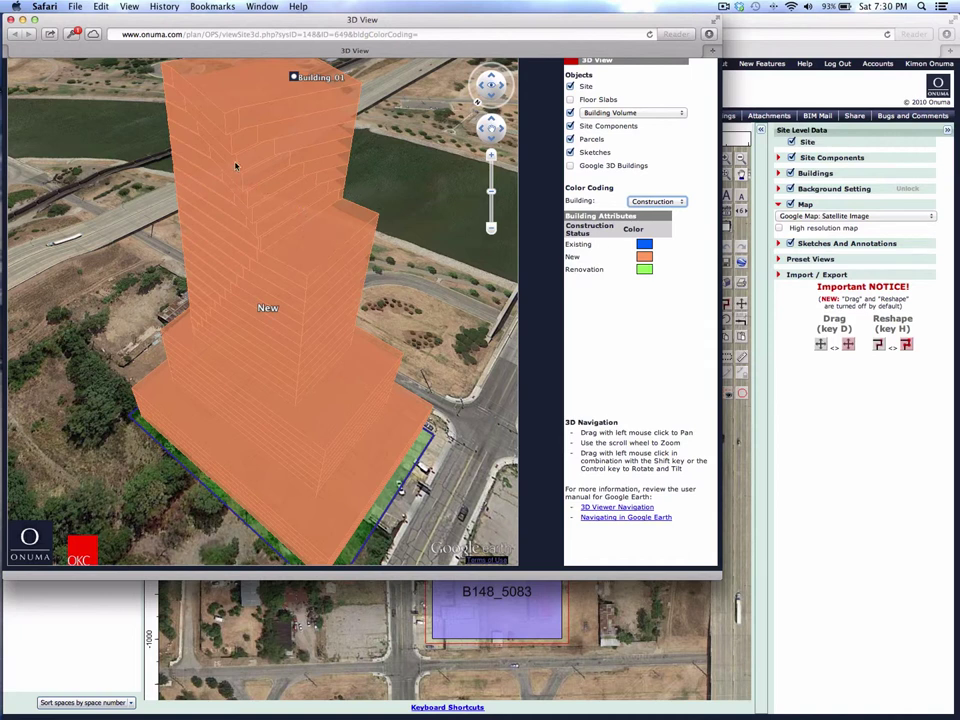
Inspect floor areas from Floor_030 down to Floor_026, which reports 8,397 sf.
{"action": "scroll", "coordinate": [360, 170], "scroll_direction": "up", "scroll_amount": 5}
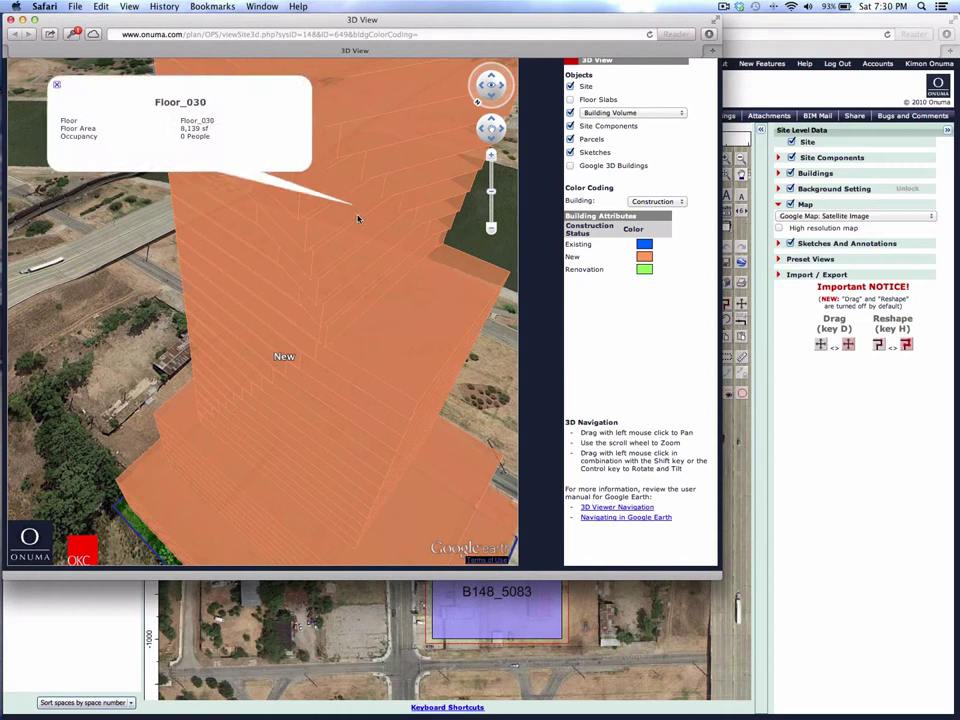
{"action": "left_click", "coordinate": [359, 217]}
{"action": "left_click", "coordinate": [367, 240]}
{"action": "left_click", "coordinate": [373, 253]}
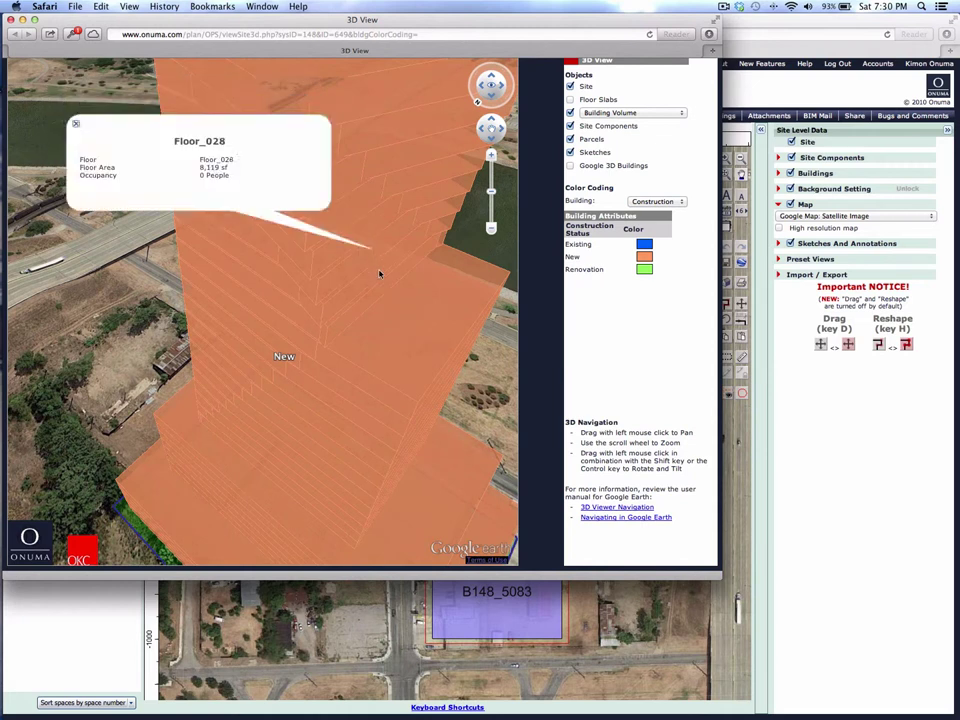
{"action": "left_click", "coordinate": [385, 282]}
{"action": "left_click", "coordinate": [389, 283]}
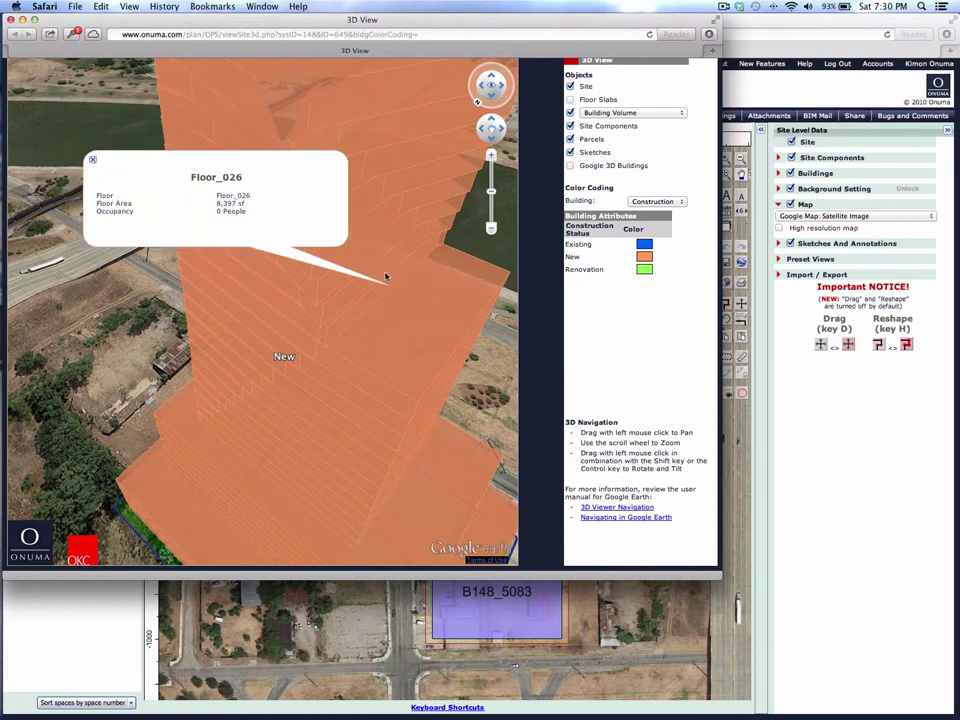
Close the 3D view, read the Site Report's $295,423,468 total site cost, and return.
{"action": "key", "text": "super+w"}
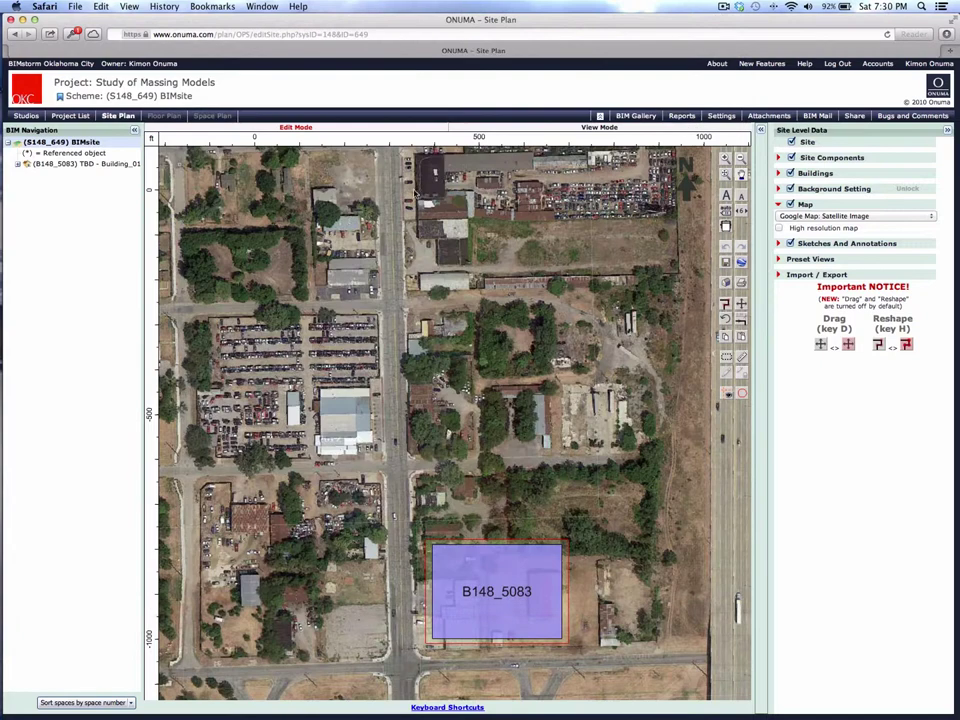
{"action": "left_click", "coordinate": [681, 115]}
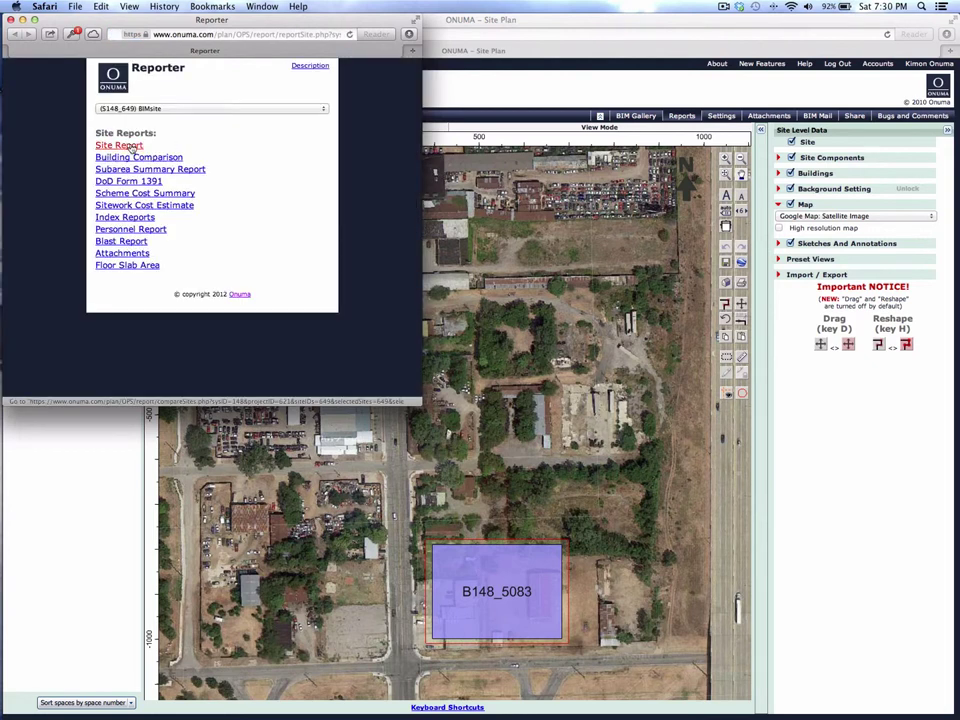
{"action": "left_click", "coordinate": [128, 146]}
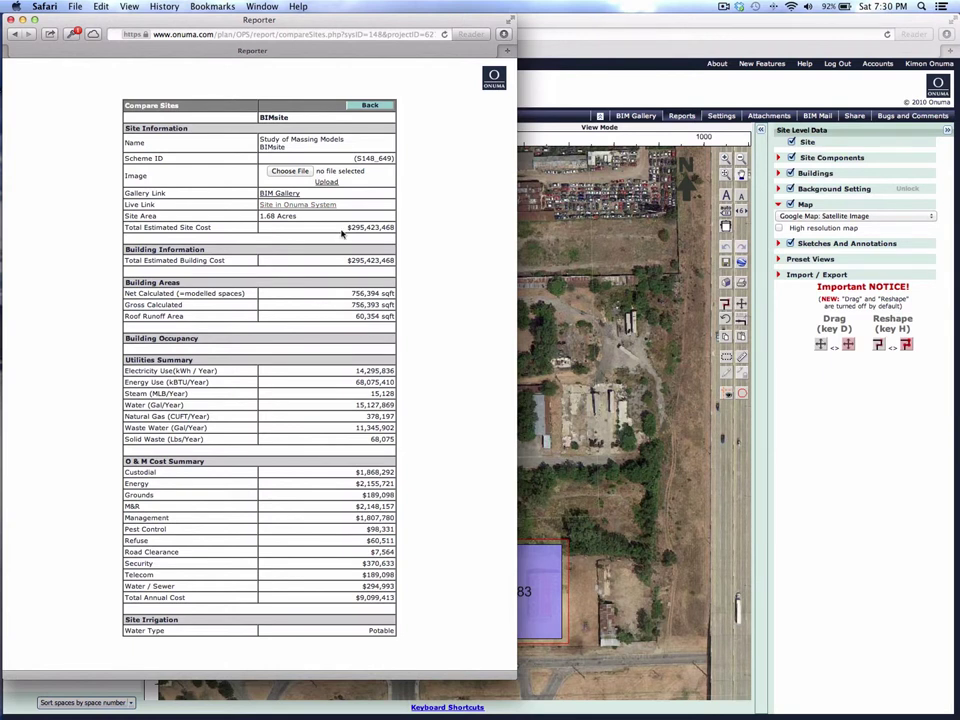
{"action": "left_click_drag", "start_coordinate": [342, 233], "coordinate": [383, 228]}
{"action": "left_click", "coordinate": [370, 105]}
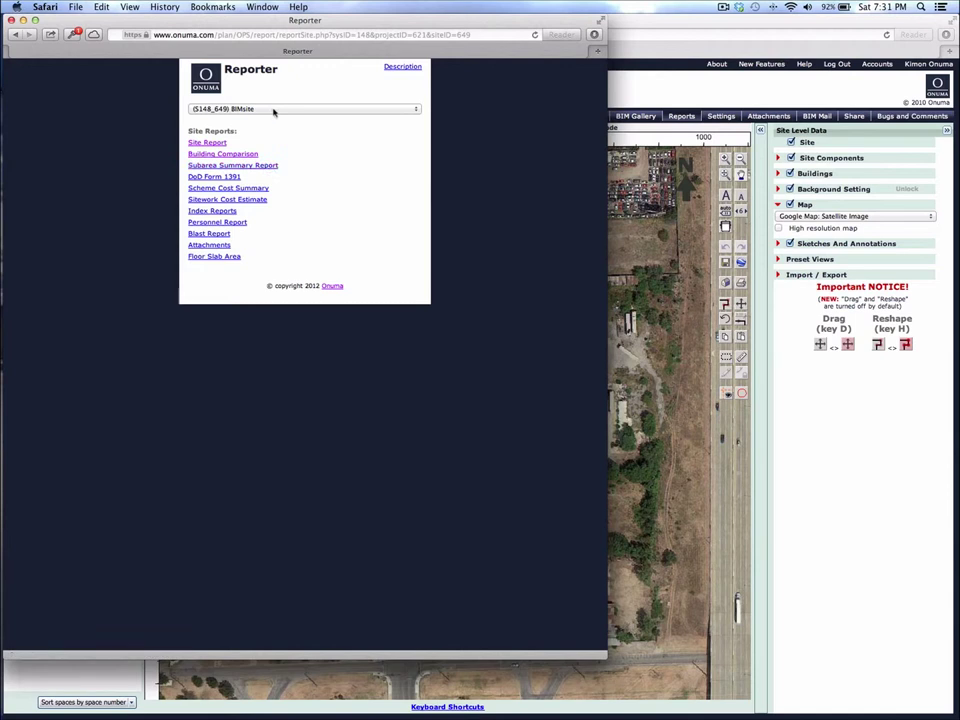
Open Building_01's Building Report and enlarge its Space Utilization floor-area chart.
{"action": "left_click", "coordinate": [274, 109]}
{"action": "left_click", "coordinate": [277, 120]}
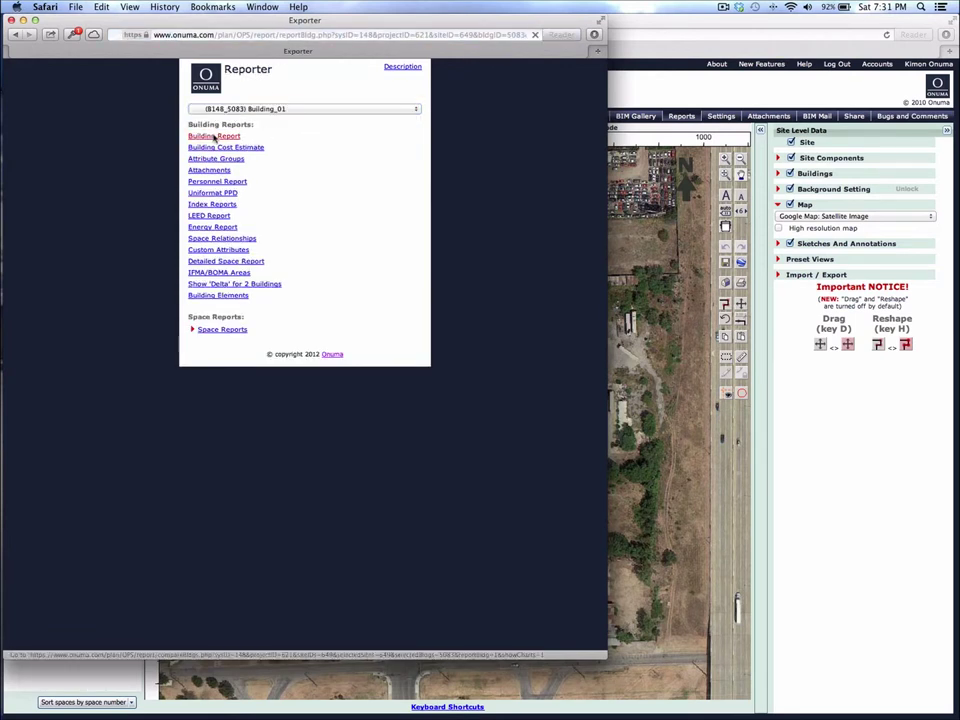
{"action": "left_click", "coordinate": [225, 136]}
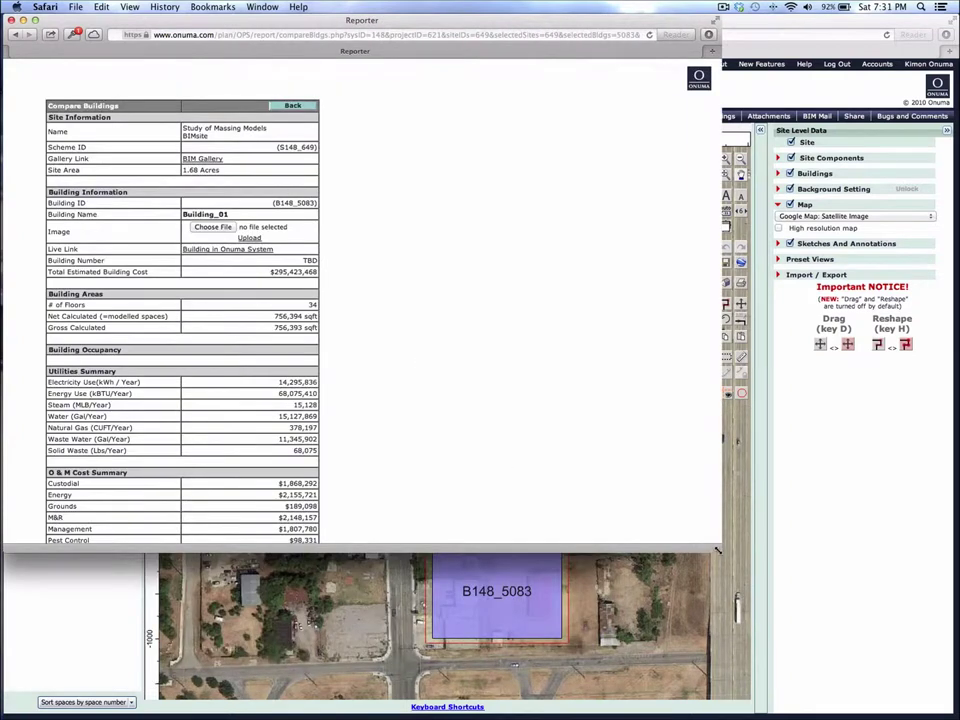
{"action": "left_click_drag", "start_coordinate": [720, 548], "coordinate": [650, 683]}
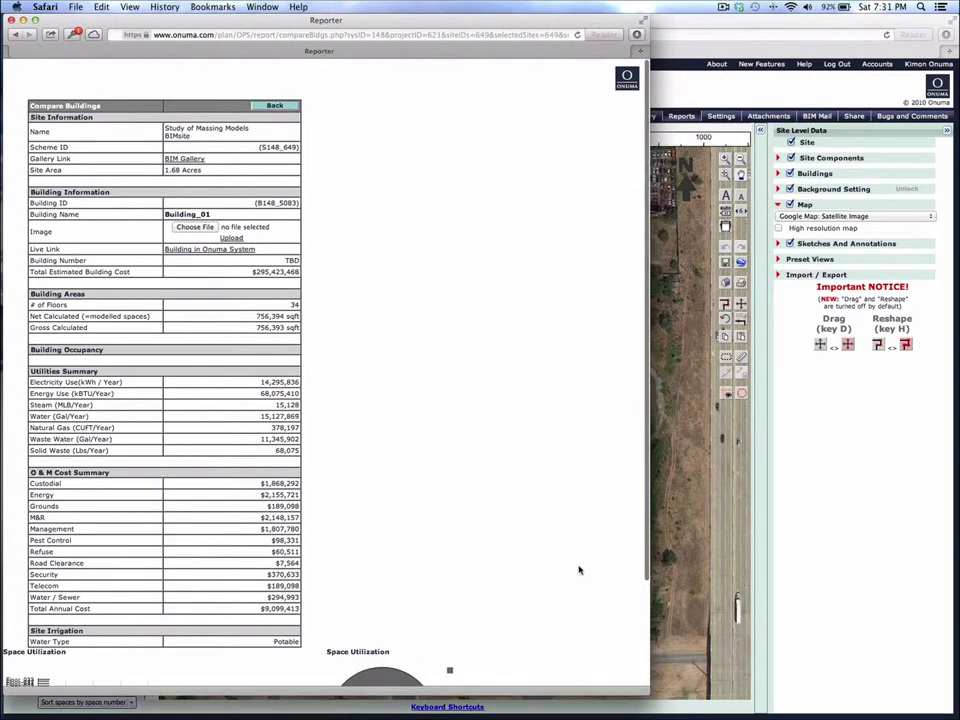
{"action": "scroll", "coordinate": [578, 568], "scroll_direction": "down", "scroll_amount": 3}
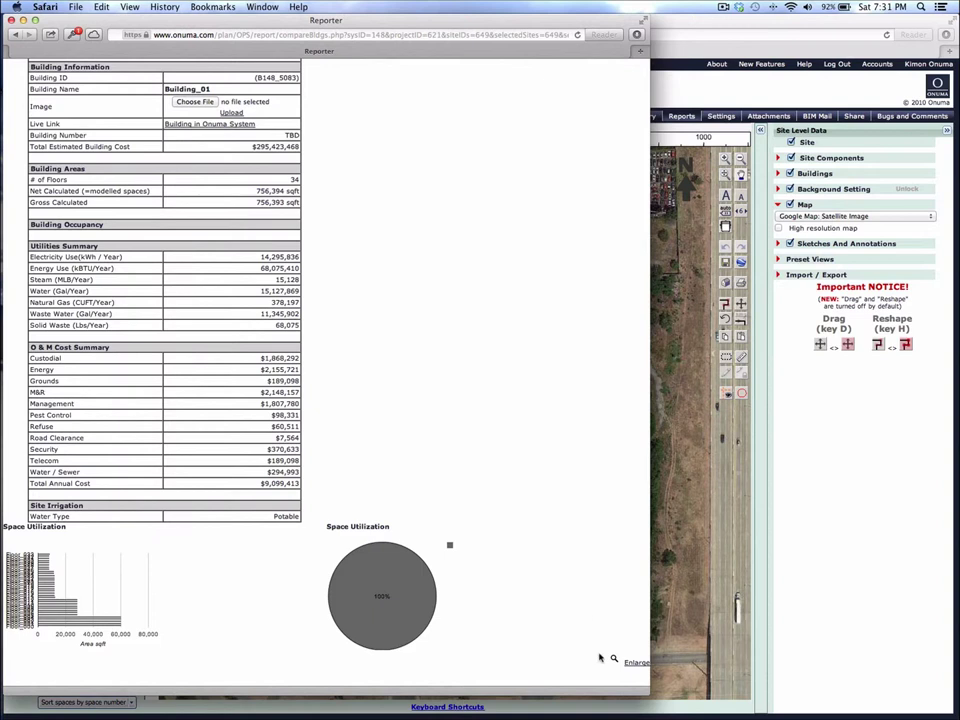
{"action": "left_click", "coordinate": [630, 663]}
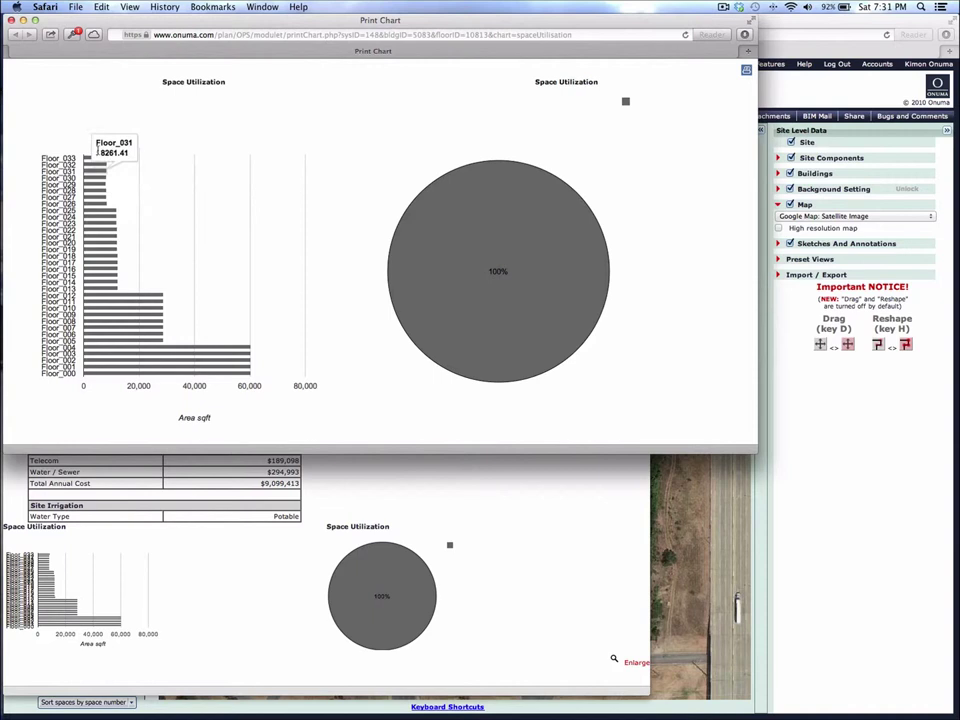
Read the floor areas on the chart bars, then close the Print Chart and Reporter windows.
{"action": "mouse_move", "coordinate": [96, 196]}
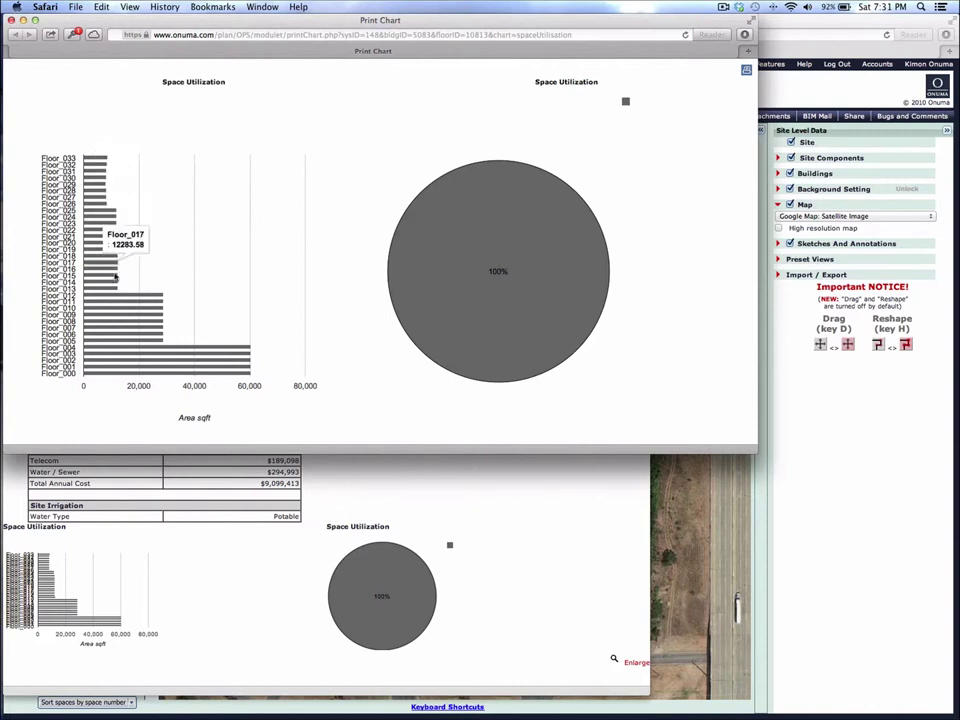
{"action": "mouse_move", "coordinate": [450, 301]}
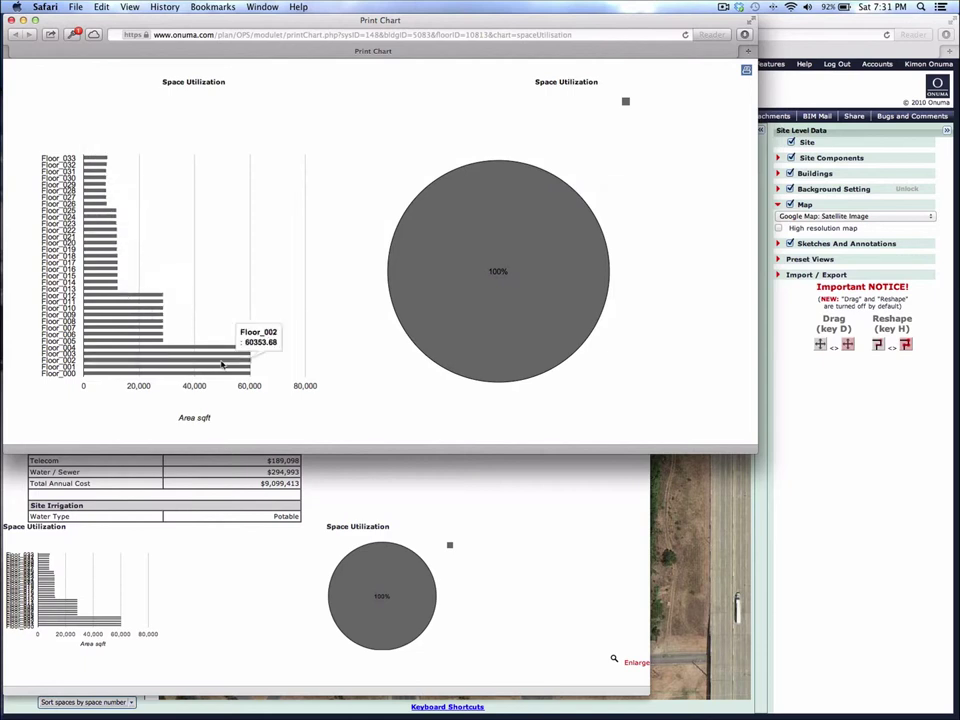
{"action": "mouse_move", "coordinate": [215, 361]}
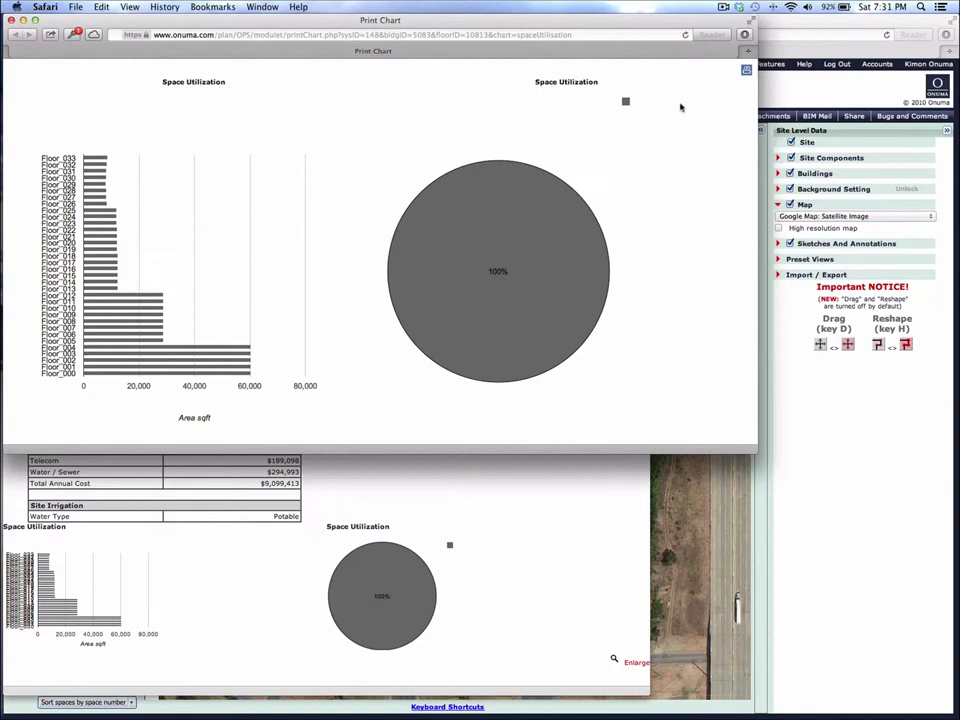
{"action": "key", "text": "super+w"}
{"action": "key", "text": "super+w"}
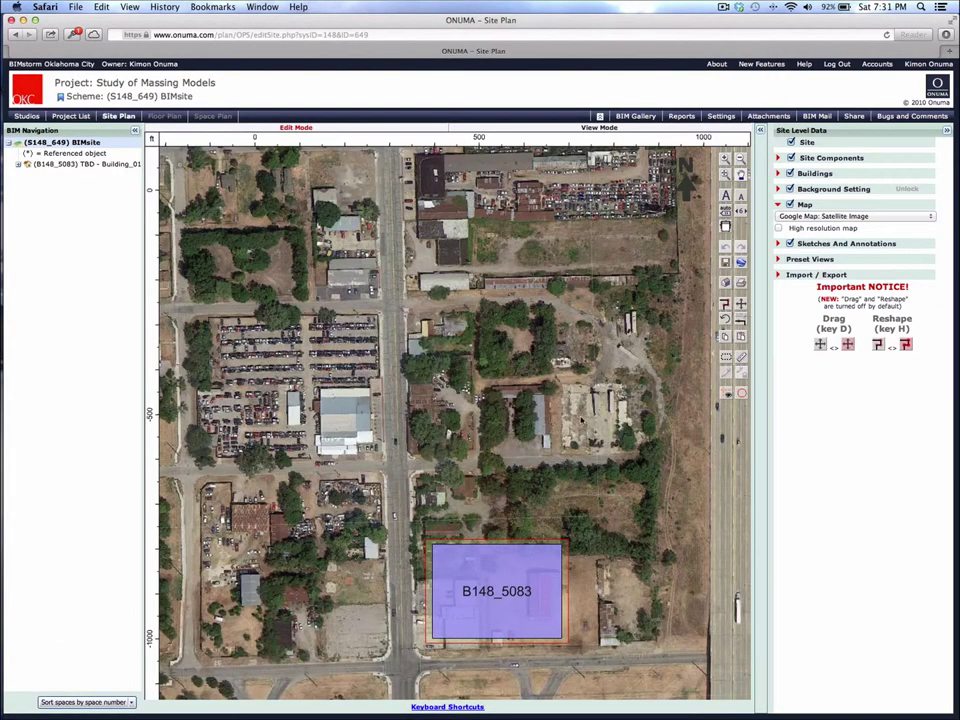
Review the GIS, BIM and spreadsheet formats in the site's Exporter, then close it.
{"action": "left_click", "coordinate": [779, 275]}
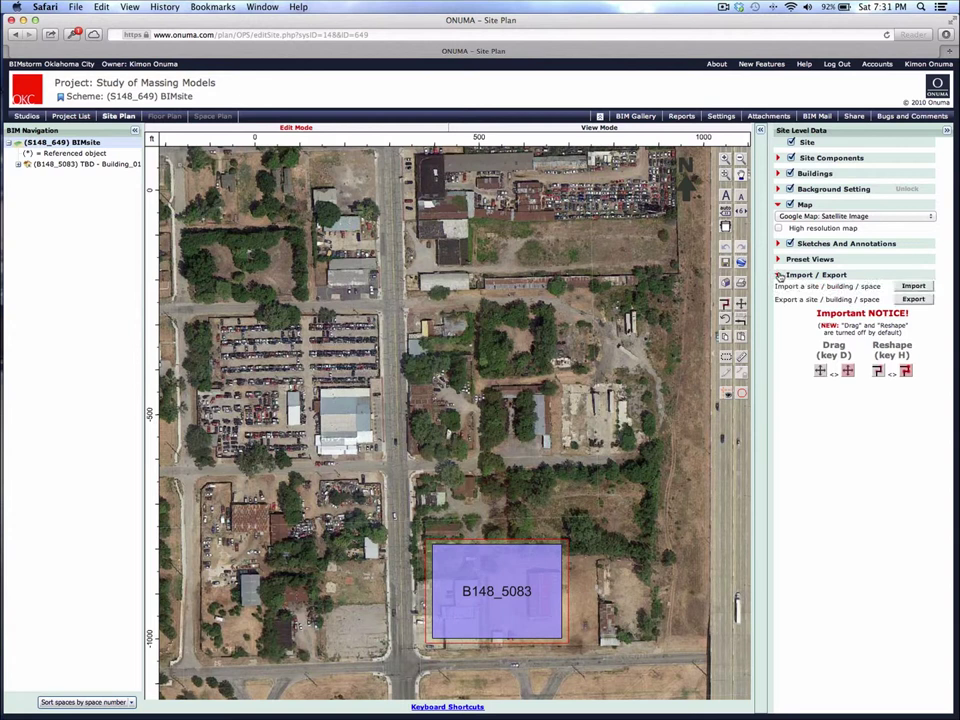
{"action": "left_click", "coordinate": [912, 299]}
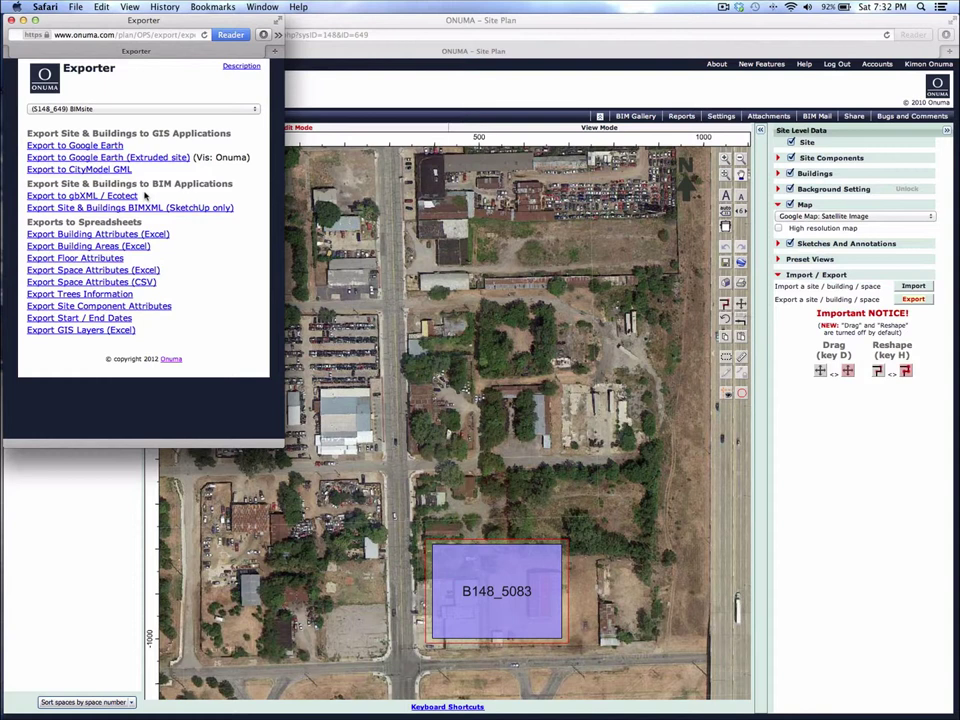
{"action": "key", "text": "super+w"}
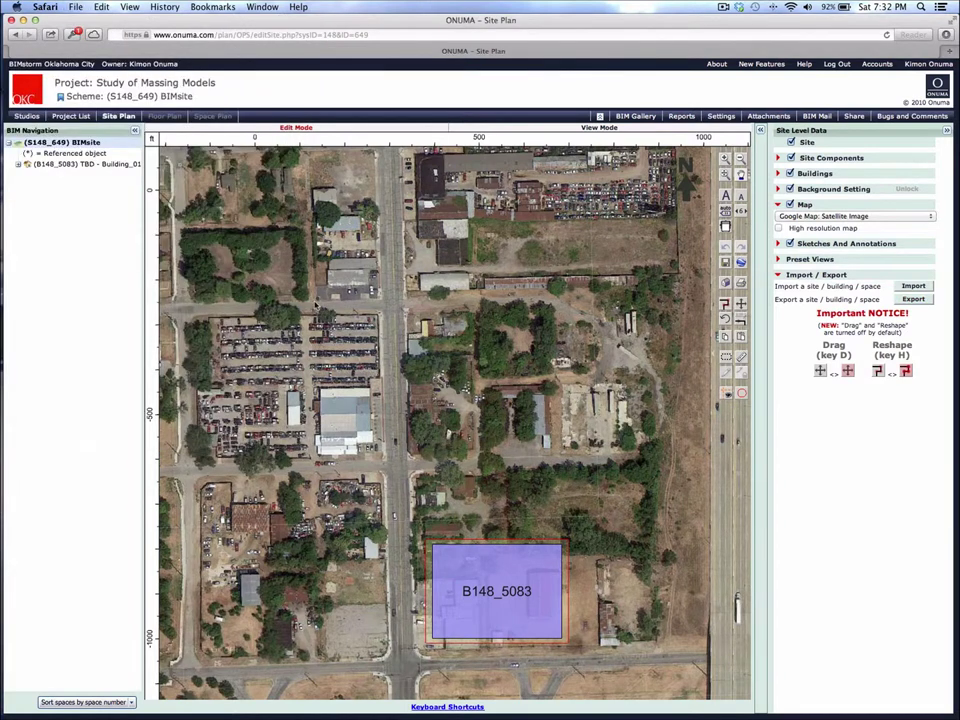